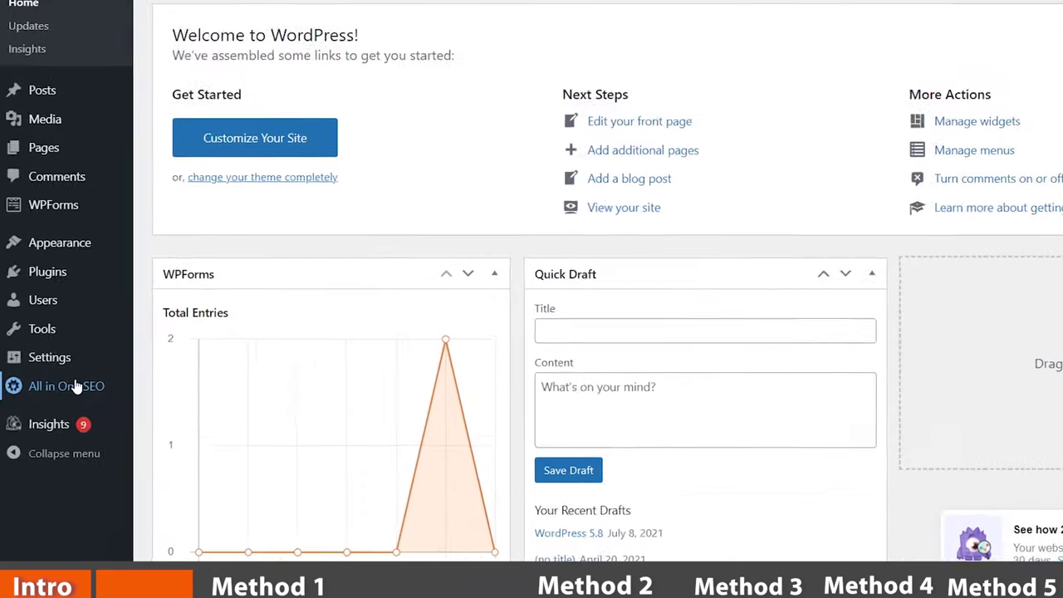
Step: Open the All in One SEO redirect settings and review the redirect method, logging and cache options
{"action": "mouse_move", "coordinate": [63, 422]}
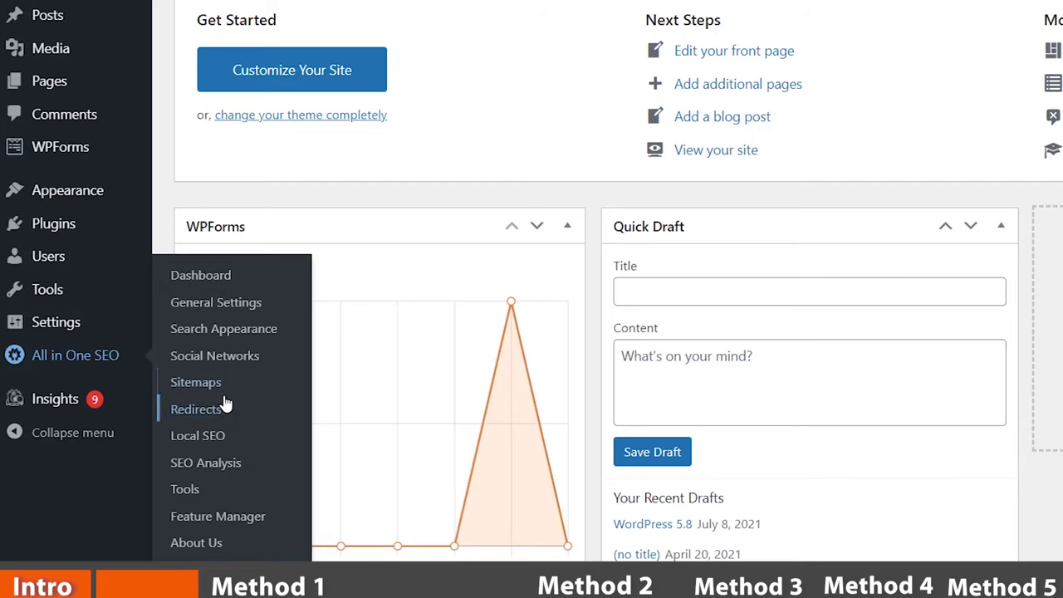
{"action": "left_click", "coordinate": [204, 410]}
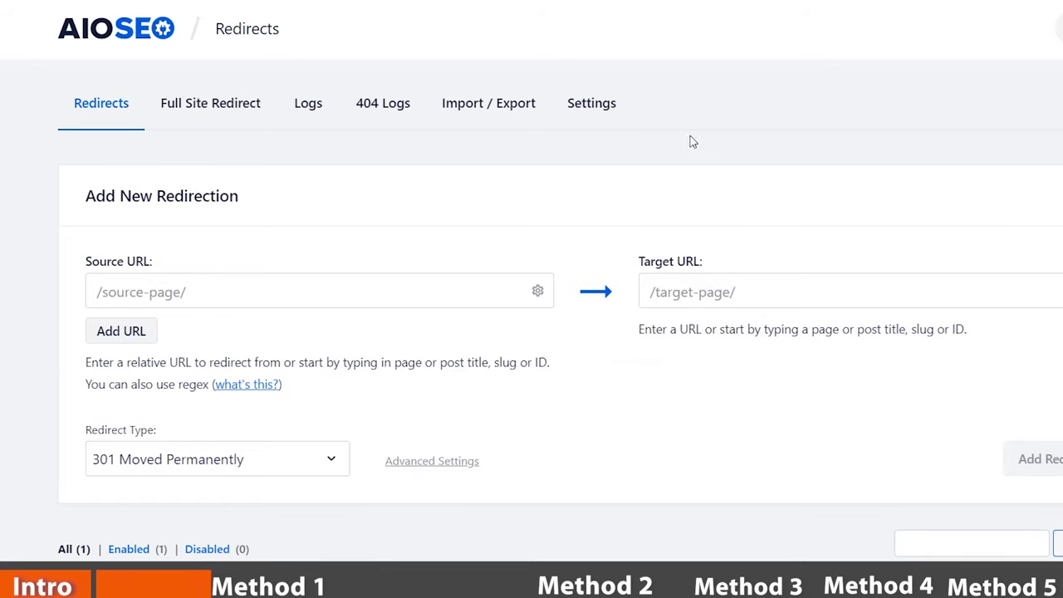
{"action": "left_click", "coordinate": [616, 114]}
{"action": "scroll", "coordinate": [644, 208], "scroll_direction": "down", "scroll_amount": 1}
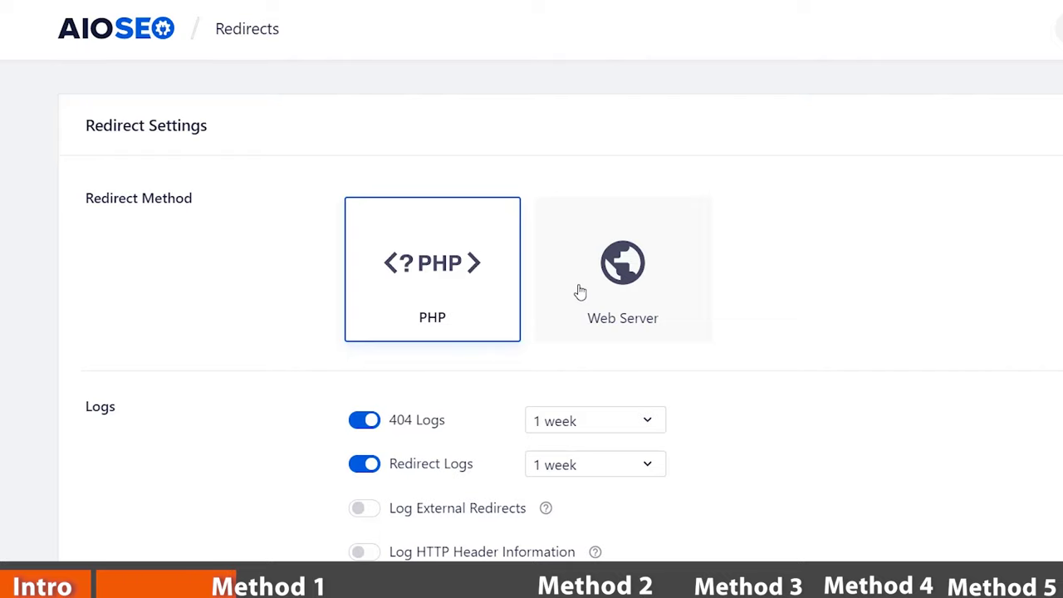
{"action": "scroll", "coordinate": [579, 292], "scroll_direction": "down", "scroll_amount": 2}
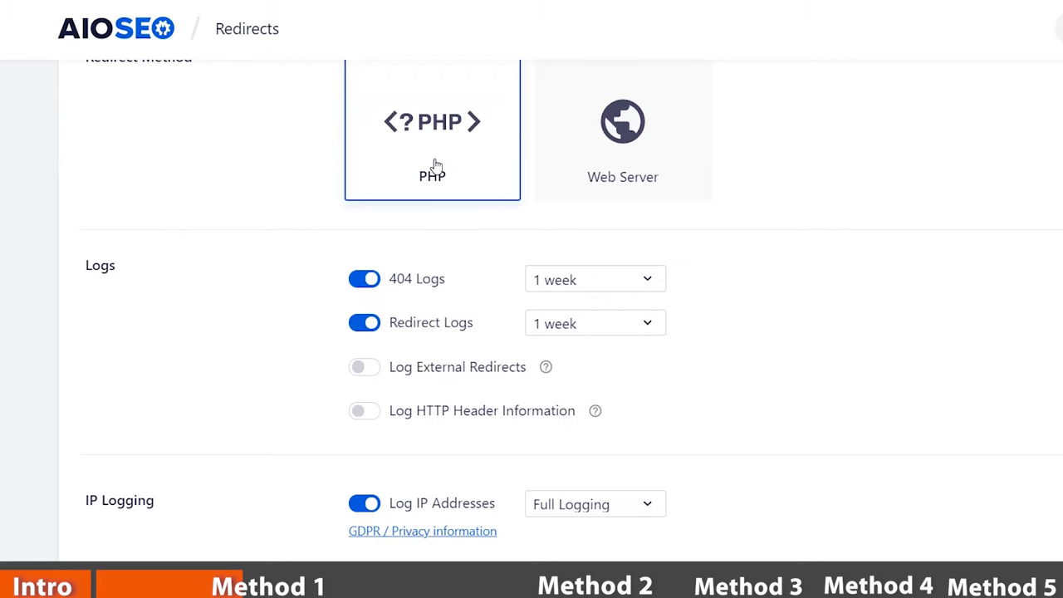
{"action": "scroll", "coordinate": [436, 166], "scroll_direction": "down", "scroll_amount": 8}
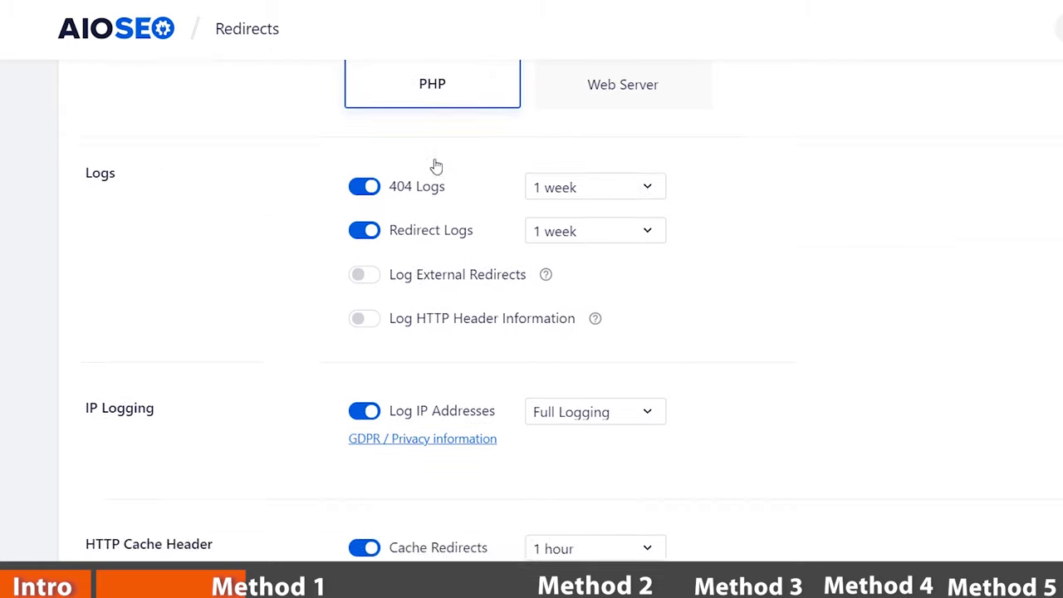
{"action": "left_click", "coordinate": [963, 552]}
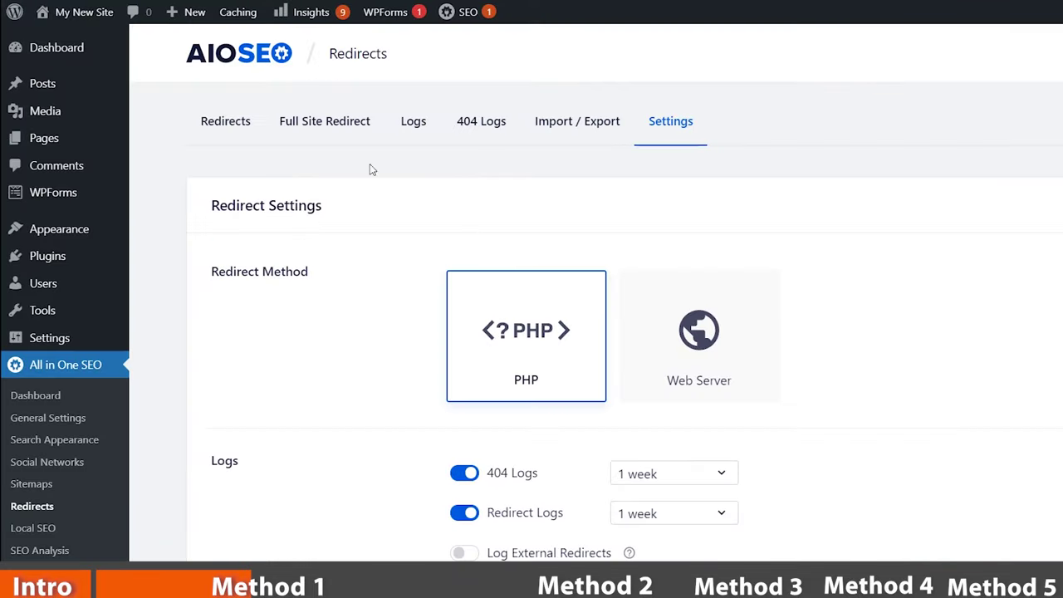
Step: Return to the redirection form, and view the posts "test lazy load" and "A Complete Guide to Conversion Tracking for WordPress" on the site
{"action": "left_click", "coordinate": [206, 125]}
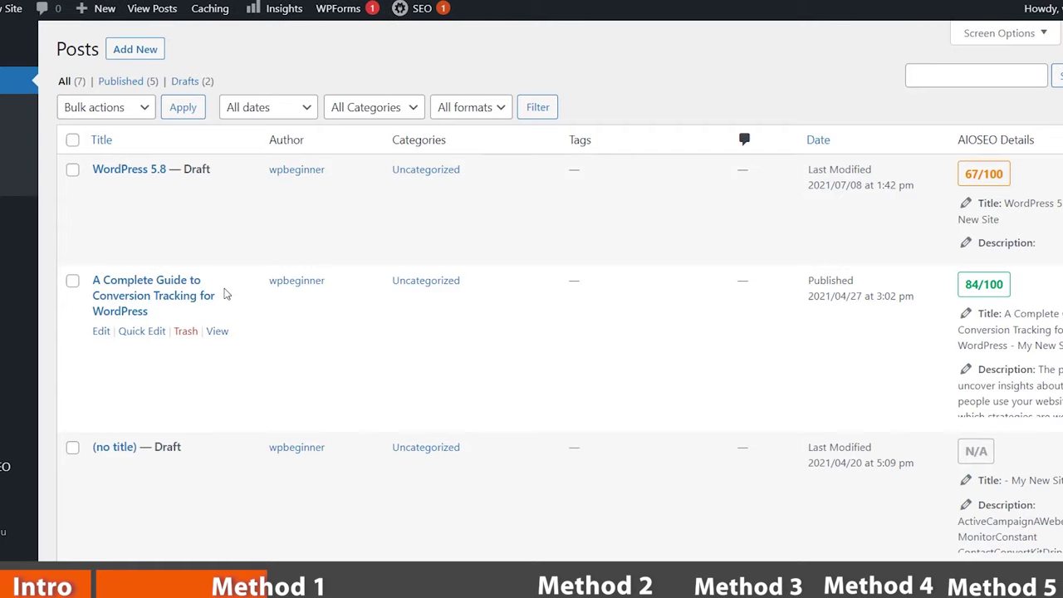
{"action": "scroll", "coordinate": [224, 294], "scroll_direction": "down", "scroll_amount": 5}
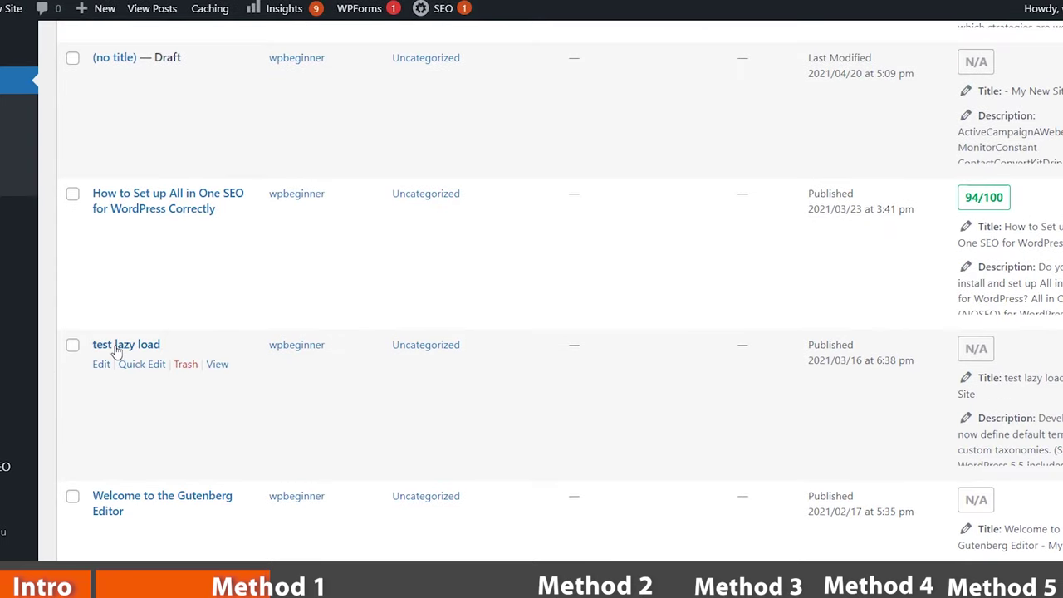
{"action": "left_click", "coordinate": [212, 368]}
{"action": "scroll", "coordinate": [240, 389], "scroll_direction": "up", "scroll_amount": 3}
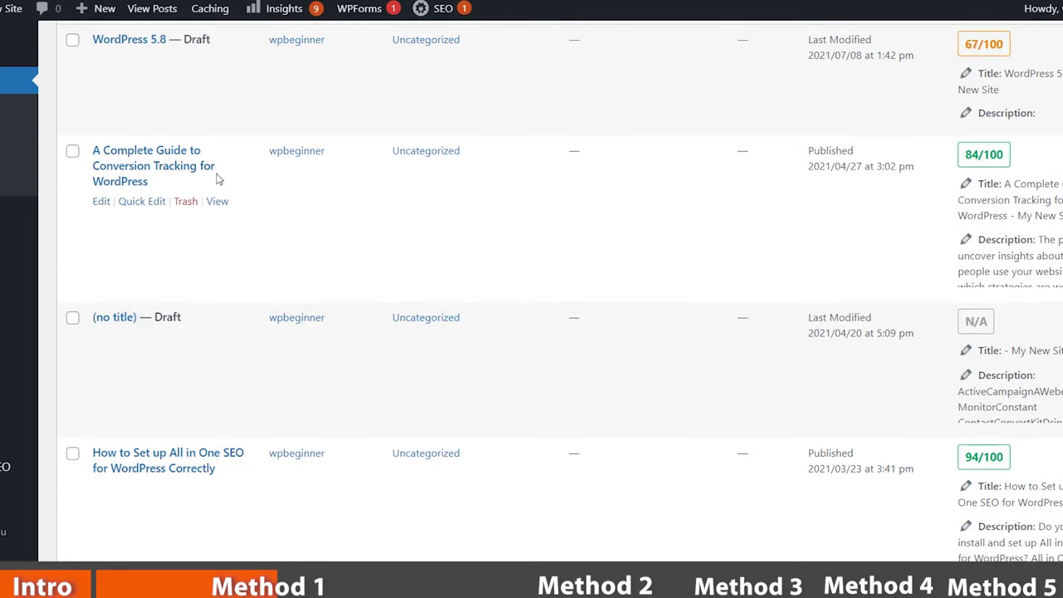
{"action": "left_click", "coordinate": [216, 201]}
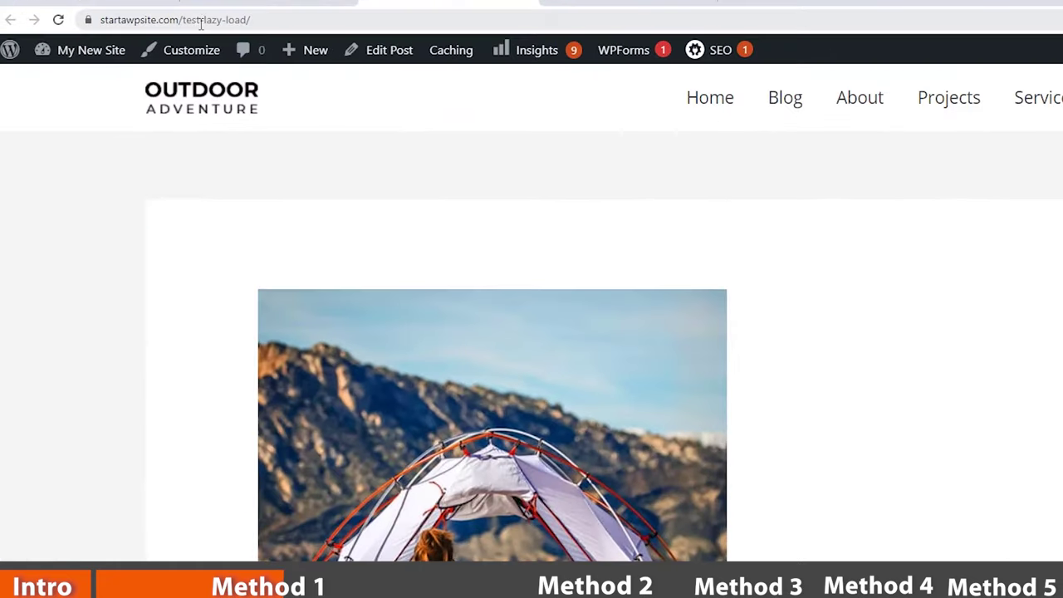
Step: Add a 301 Moved Permanently redirect from /test-lazy-load/ to /a-complete-guide-to-conversion-tracking-for-wordpress/, copying both paths from the open posts
{"action": "left_click_drag", "start_coordinate": [249, 19], "coordinate": [178, 17]}
{"action": "key", "text": "ctrl+c"}
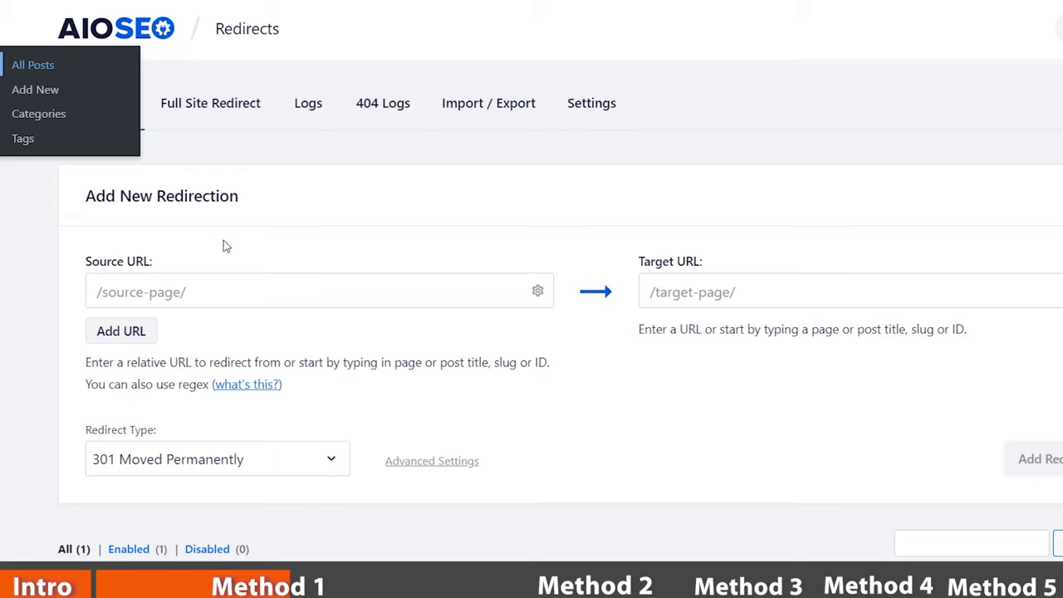
{"action": "left_click", "coordinate": [132, 291]}
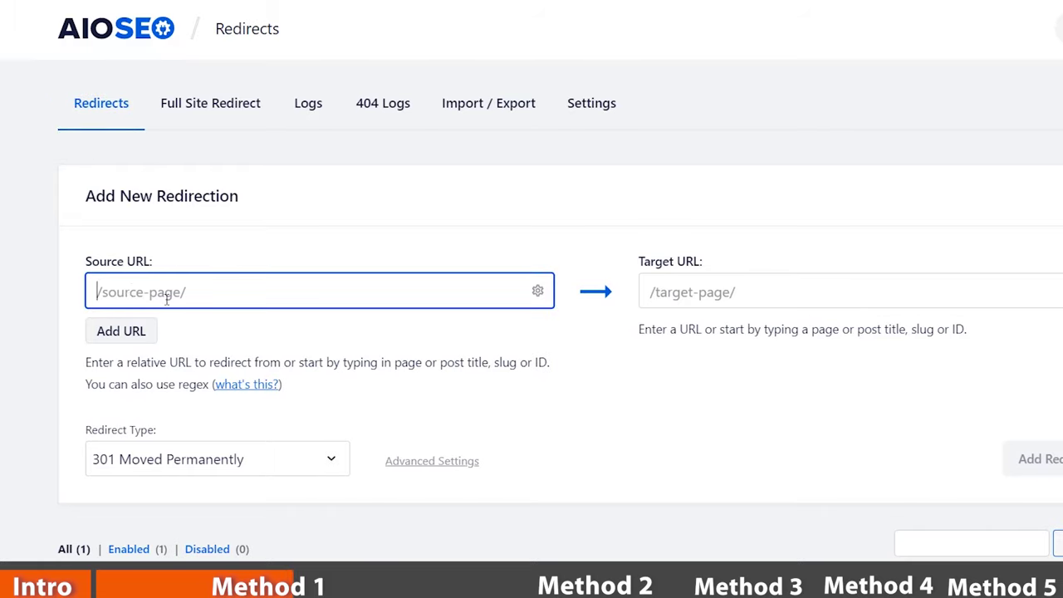
{"action": "key", "text": "ctrl+v"}
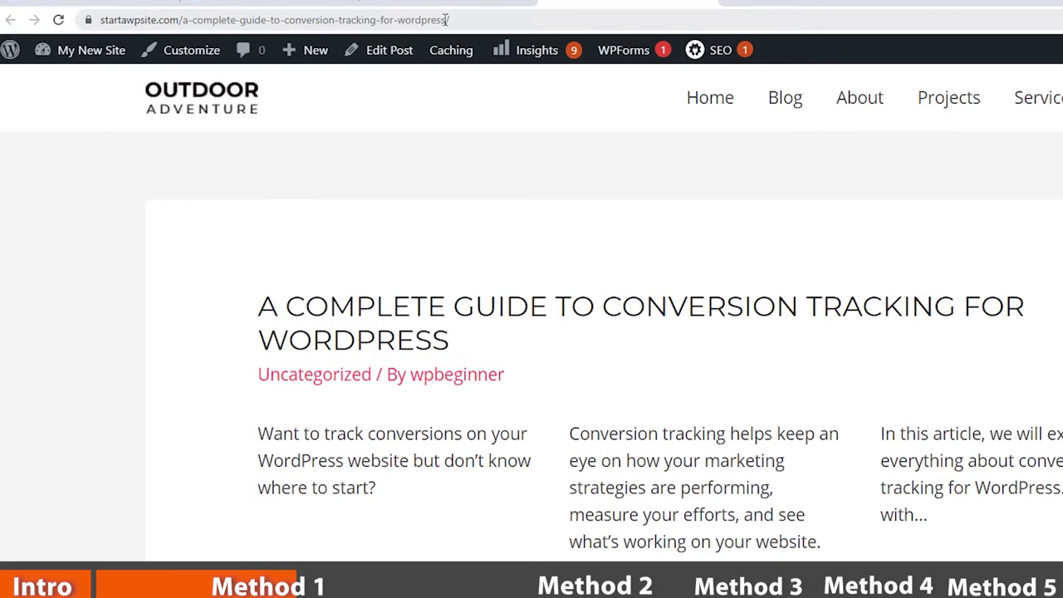
{"action": "left_click_drag", "start_coordinate": [455, 20], "coordinate": [203, 19]}
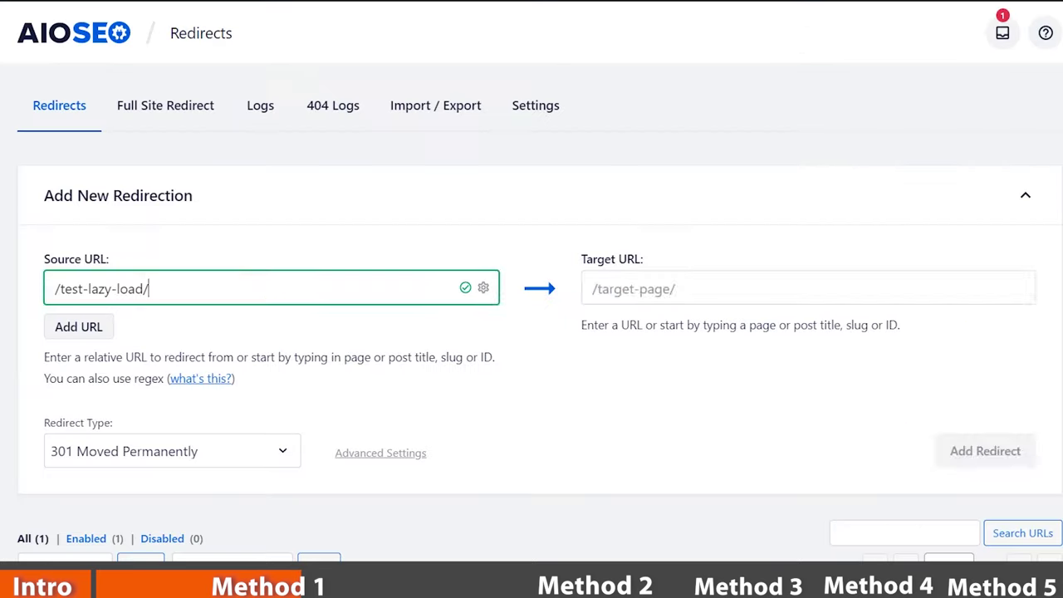
{"action": "type", "text": "/a-complete-guide-to-conversion-tracking-for-wordpress/"}
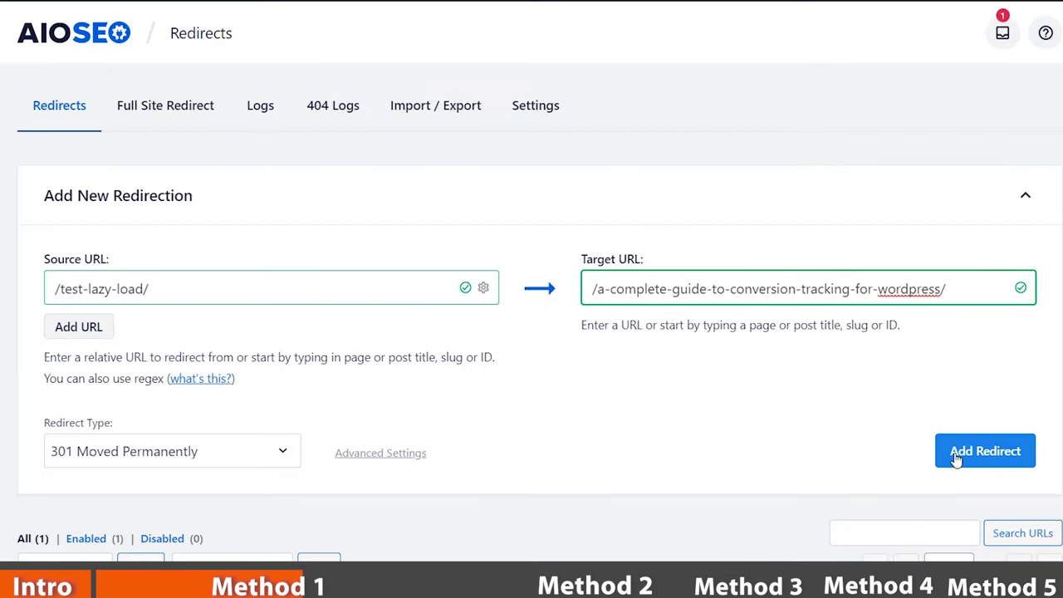
{"action": "left_click", "coordinate": [956, 459]}
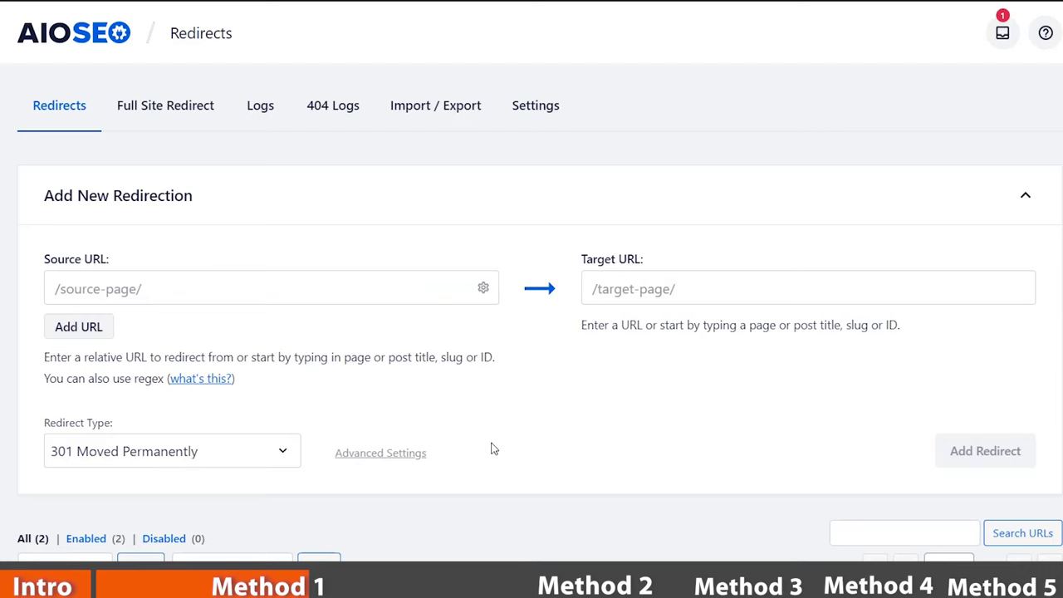
{"action": "scroll", "coordinate": [493, 446], "scroll_direction": "down", "scroll_amount": 2}
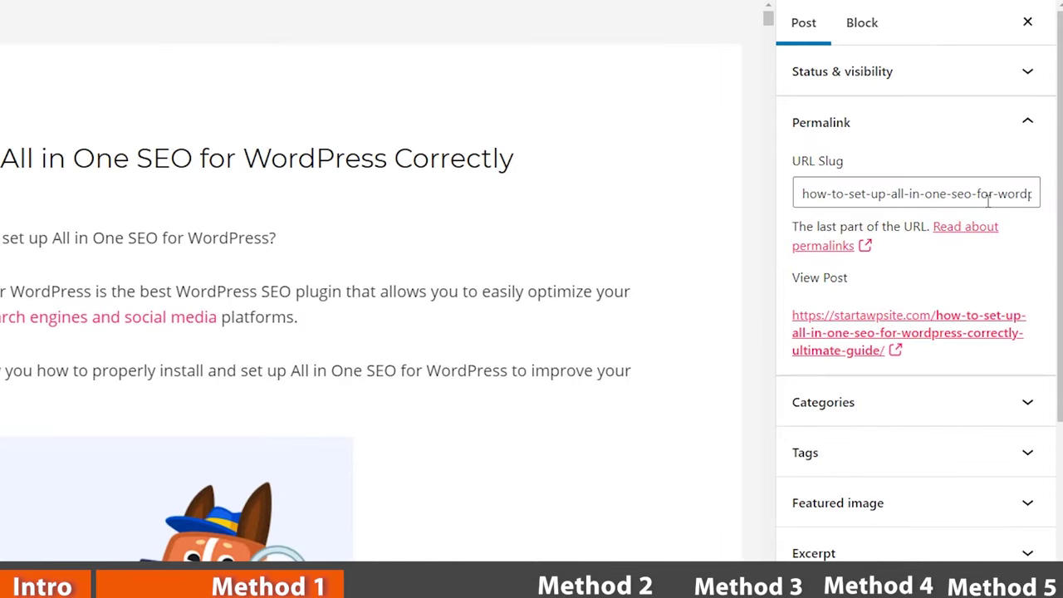
Step: Delete the end of the URL slug of the post on setting up All in One SEO for WordPress correctly
{"action": "left_click_drag", "start_coordinate": [986, 203], "coordinate": [1057, 205]}
{"action": "key", "text": "BackSpace"}
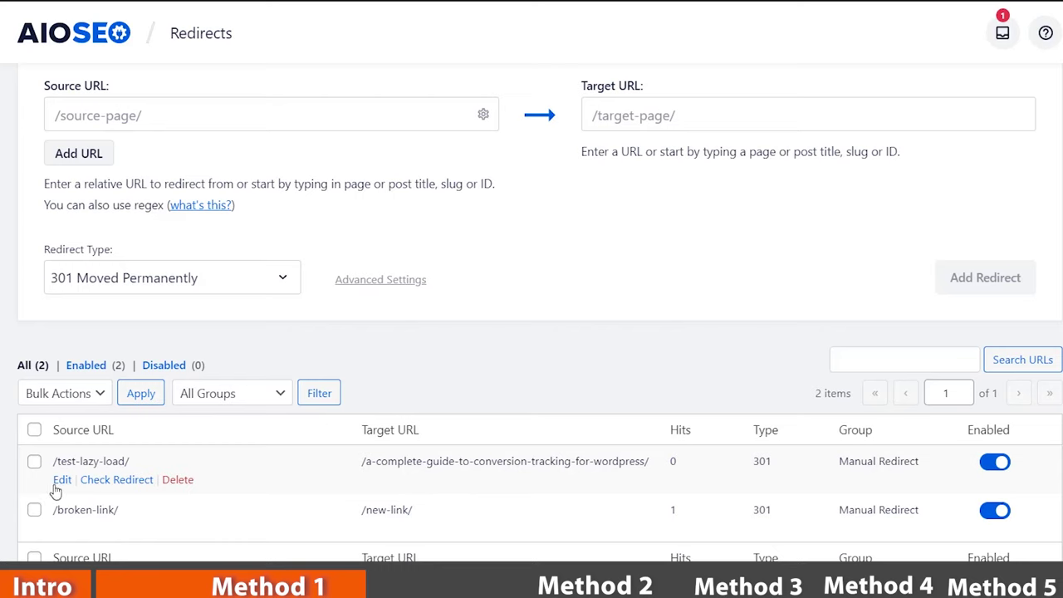
Step: Check the redirect for the /test-lazy-load/ source URL
{"action": "left_click", "coordinate": [128, 480]}
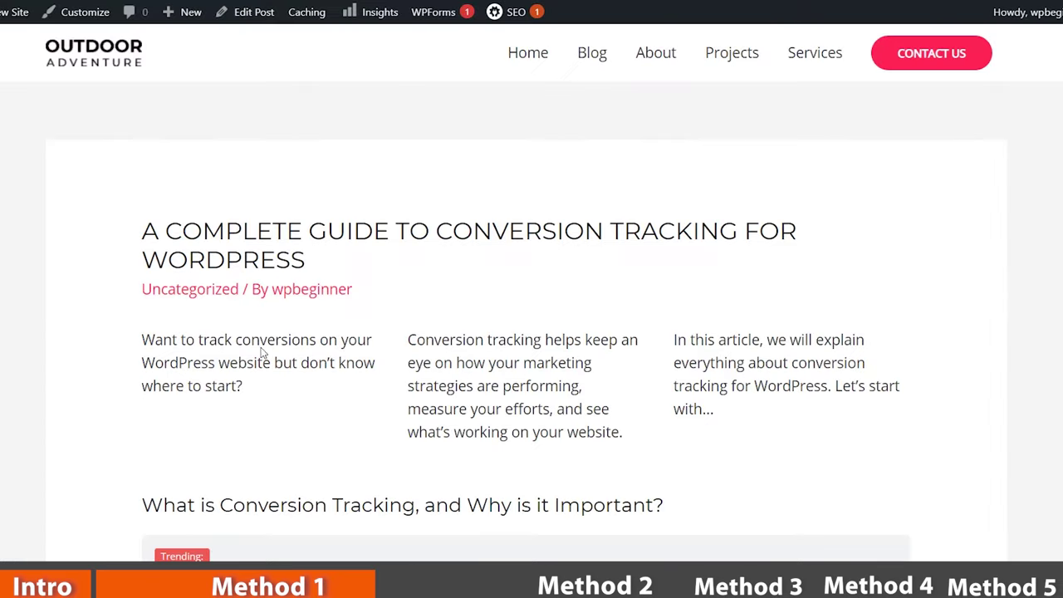
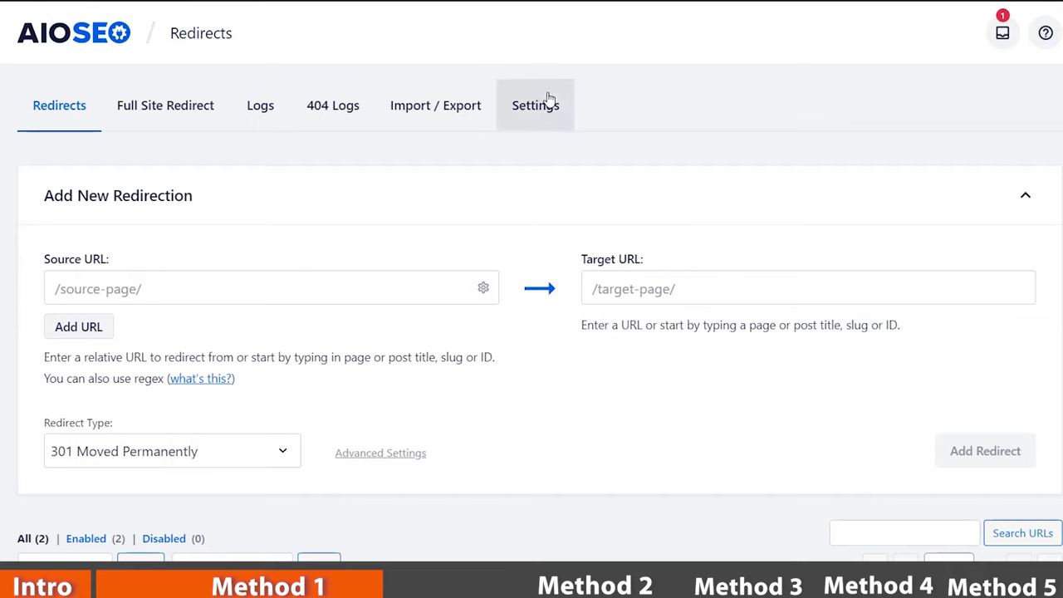
Step: Look at the log options in the redirect settings, including the retention periods offered for the 404 logs
{"action": "scroll", "coordinate": [635, 407], "scroll_direction": "down", "scroll_amount": 1}
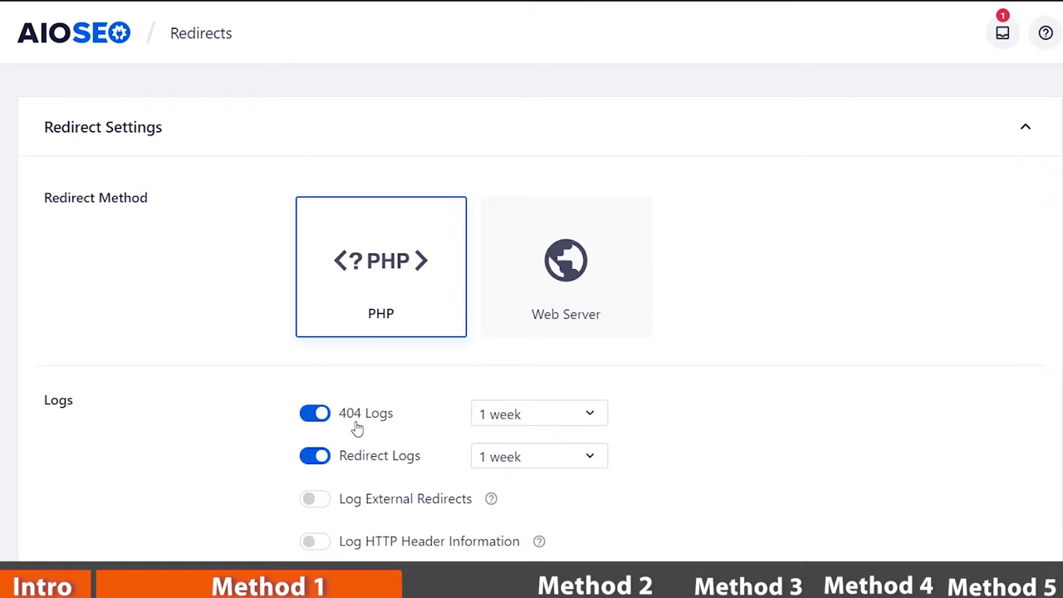
{"action": "left_click", "coordinate": [531, 415]}
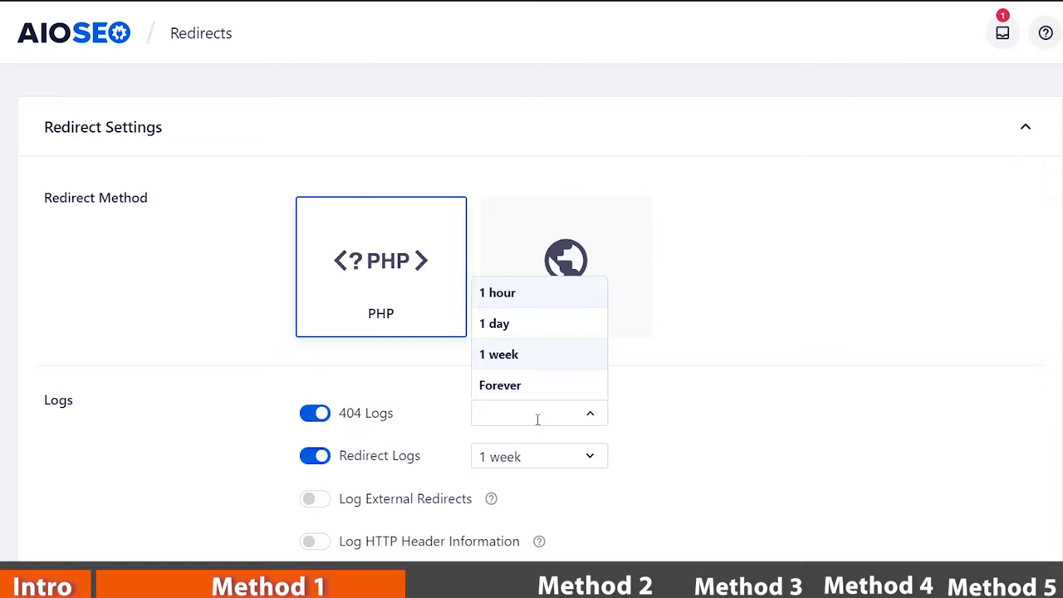
{"action": "left_click", "coordinate": [669, 413]}
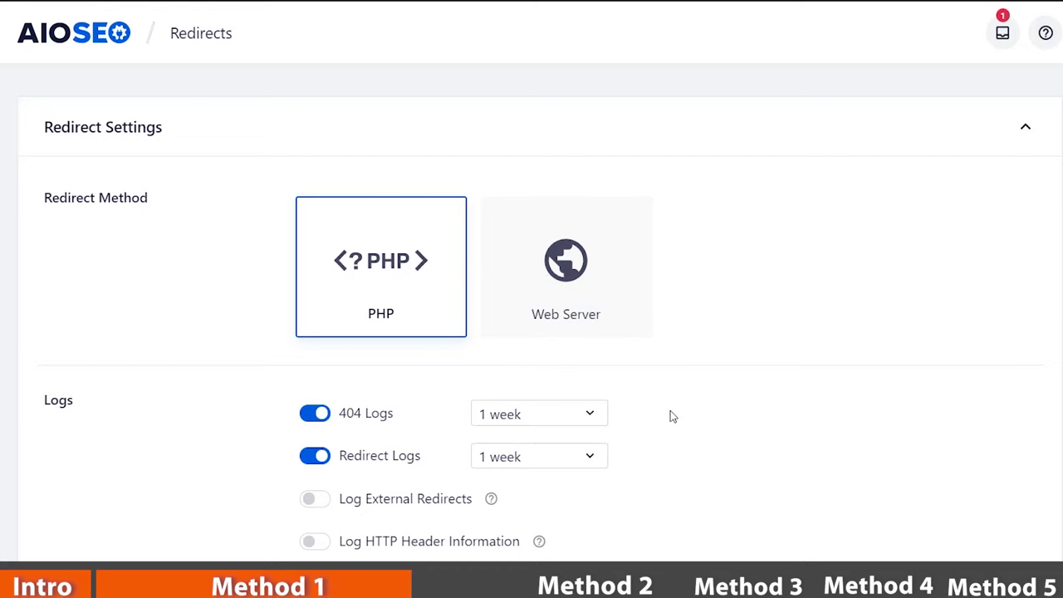
{"action": "scroll", "coordinate": [670, 414], "scroll_direction": "up", "scroll_amount": 1}
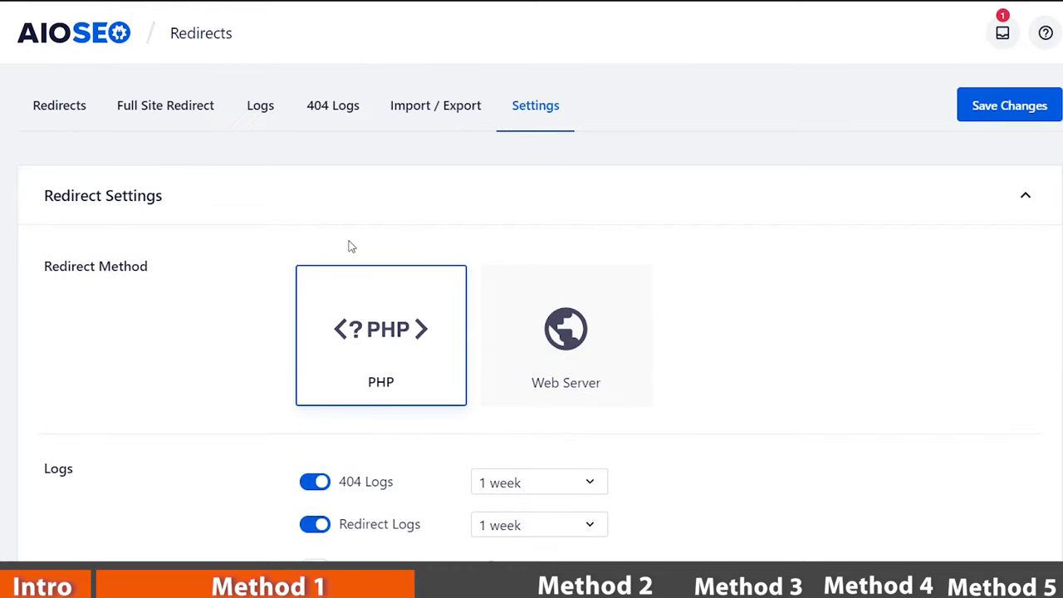
Step: Browse the 404 logs and open the redirect form for /a-complete-gui-to-conversion-tracking-for-wordpress/
{"action": "left_click", "coordinate": [332, 113]}
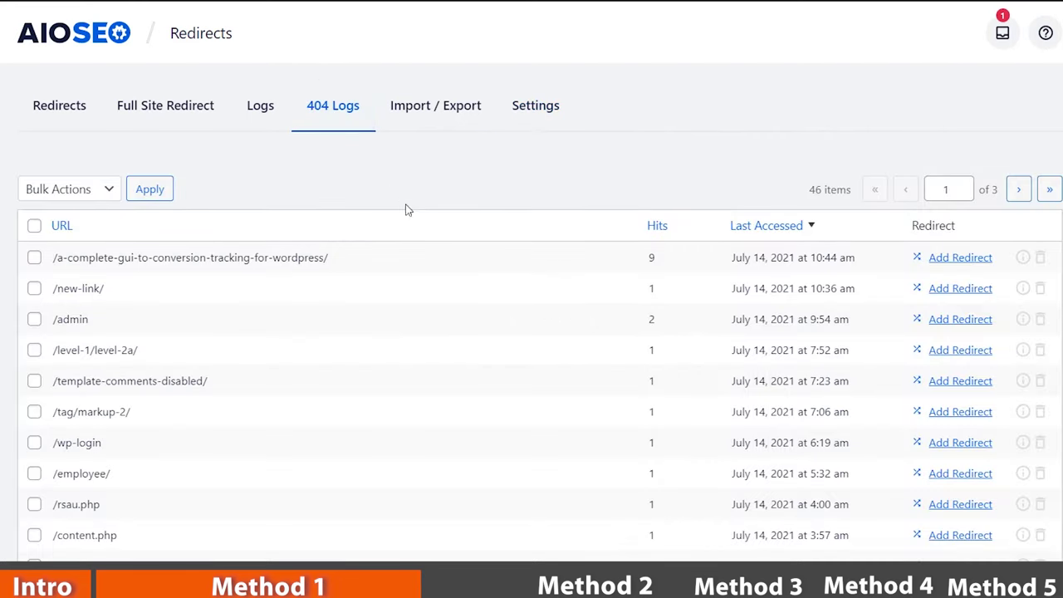
{"action": "scroll", "coordinate": [436, 278], "scroll_direction": "down", "scroll_amount": 3}
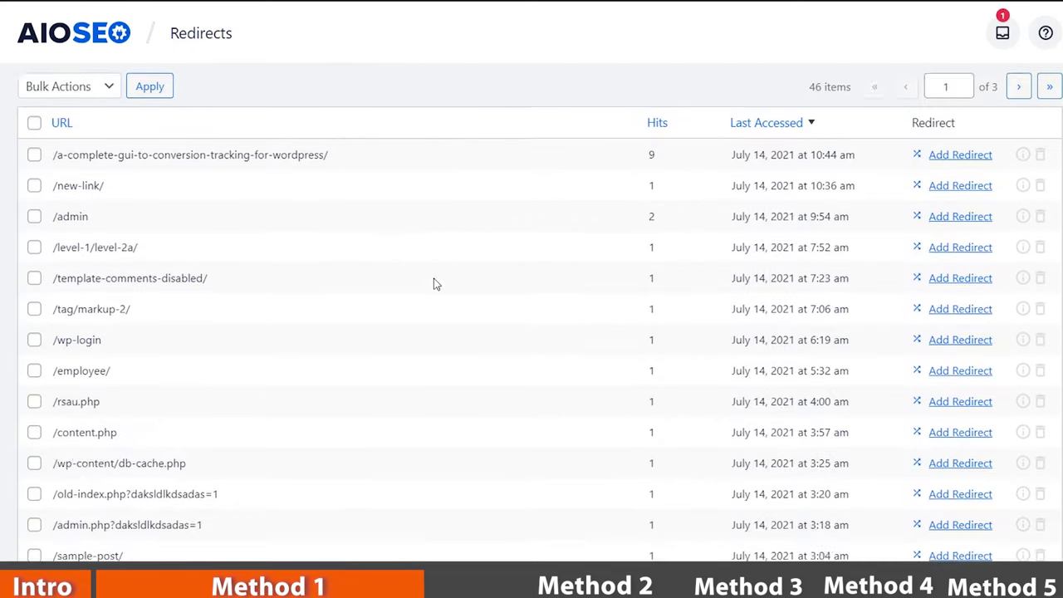
{"action": "scroll", "coordinate": [436, 284], "scroll_direction": "up", "scroll_amount": 3}
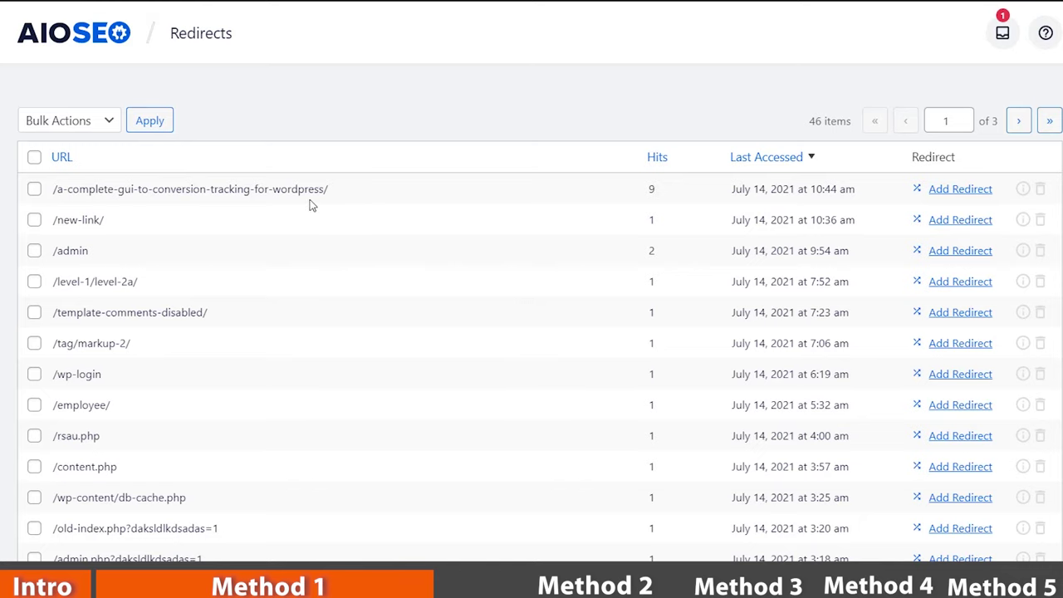
{"action": "left_click", "coordinate": [954, 192]}
{"action": "left_click", "coordinate": [108, 258]}
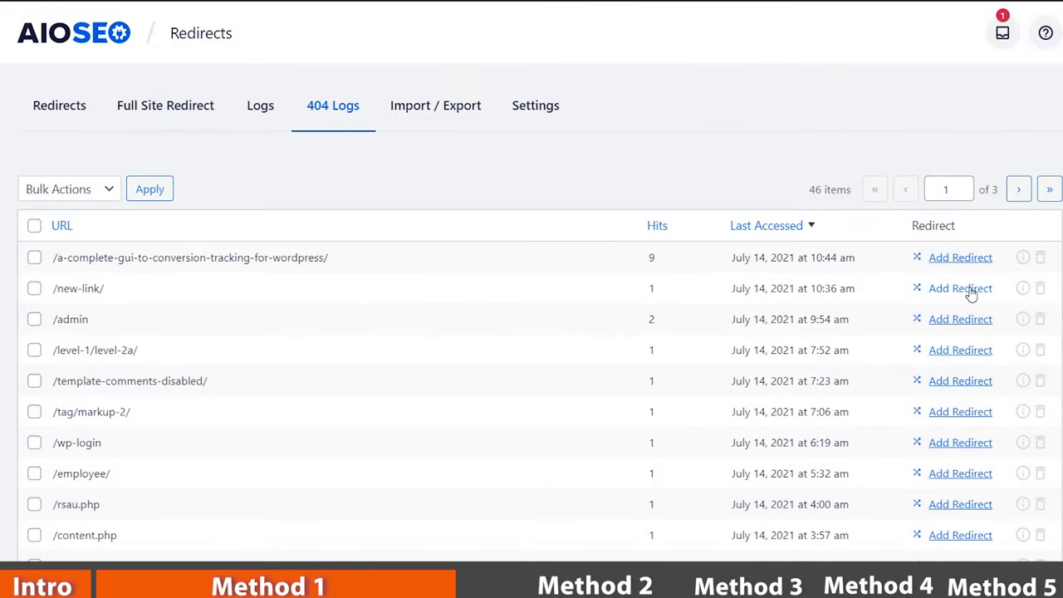
Step: Redirect the logged /new-link/ to /a-complete-gui-to-conversion-tracking-for-wordpress/ with 301 Moved Permanently, and view the redirects list
{"action": "left_click", "coordinate": [969, 290]}
{"action": "left_click_drag", "start_coordinate": [332, 258], "coordinate": [55, 270]}
{"action": "key", "text": "ctrl+c"}
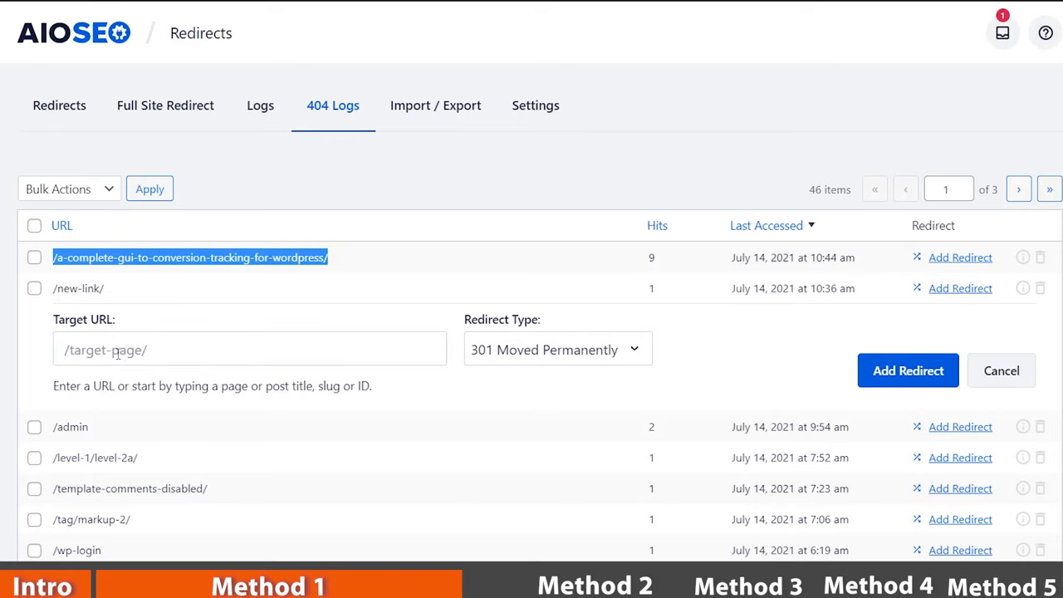
{"action": "left_click", "coordinate": [95, 353]}
{"action": "key", "text": "ctrl+v"}
{"action": "left_click", "coordinate": [889, 375]}
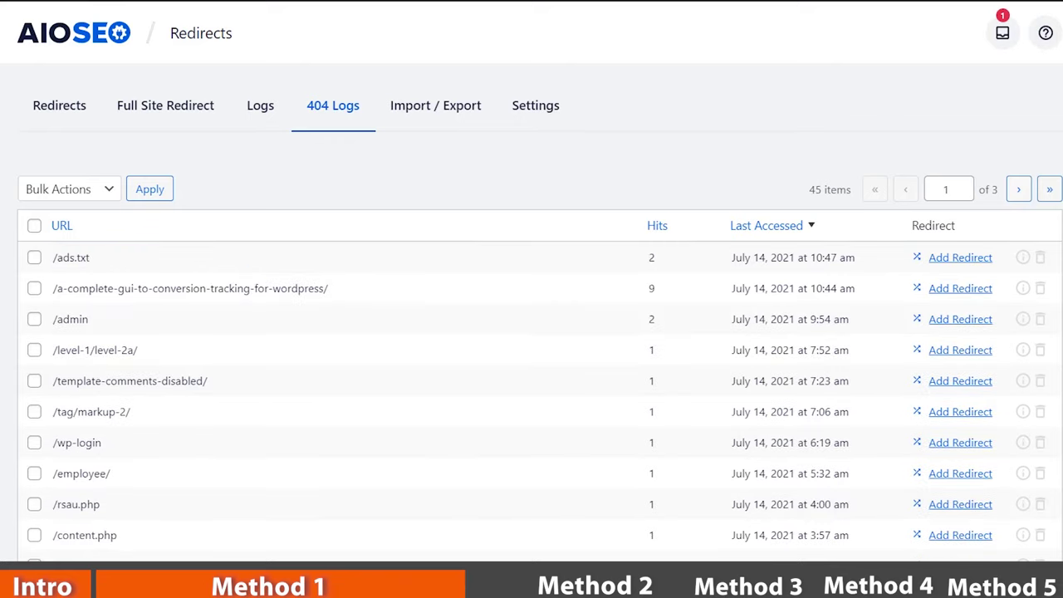
{"action": "left_click", "coordinate": [47, 108]}
{"action": "scroll", "coordinate": [8, 190], "scroll_direction": "down", "scroll_amount": 2}
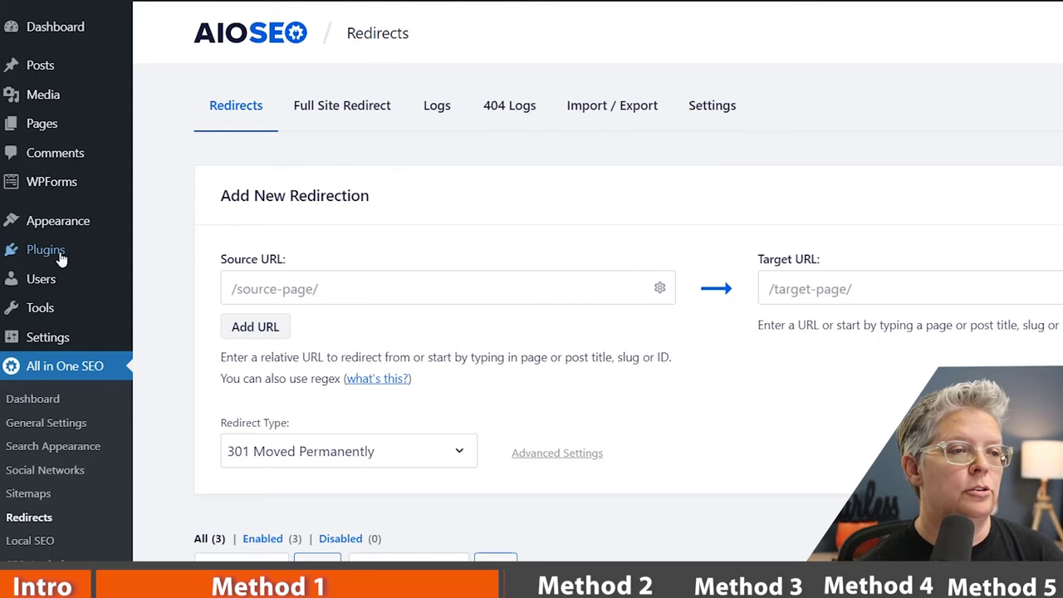
Step: Search the new plugins for "redirection" and install and activate the Redirection plugin
{"action": "mouse_move", "coordinate": [107, 257]}
{"action": "left_click", "coordinate": [155, 278]}
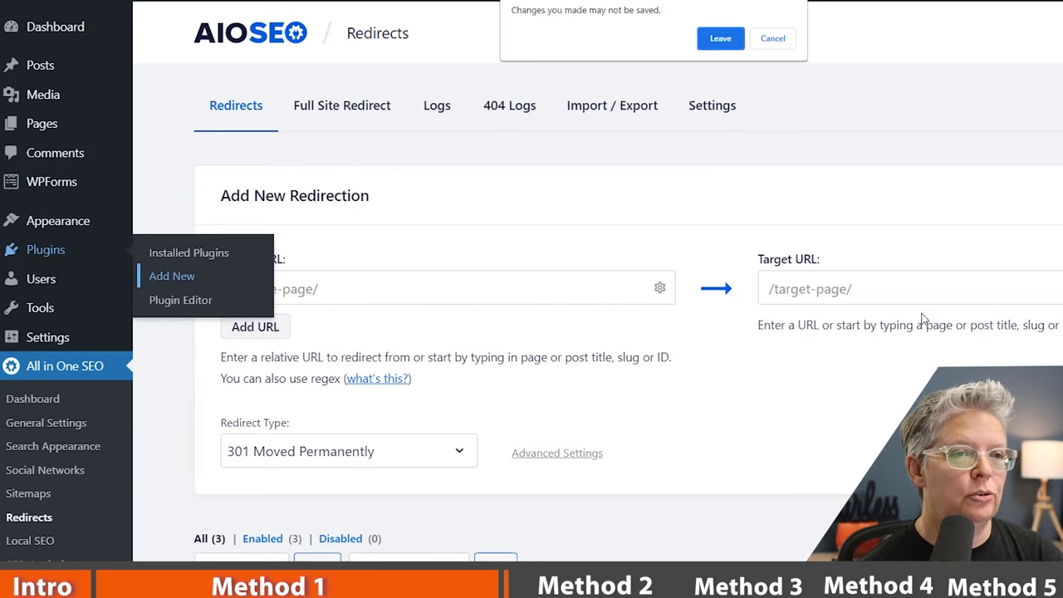
{"action": "type", "text": "redire"}
{"action": "type", "text": "ction"}
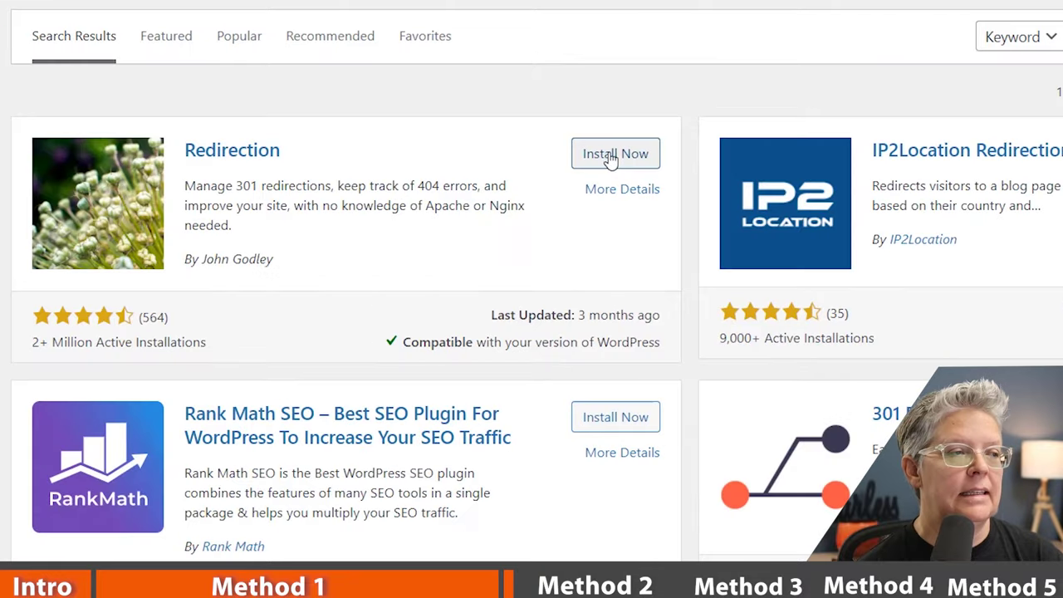
{"action": "left_click", "coordinate": [619, 158]}
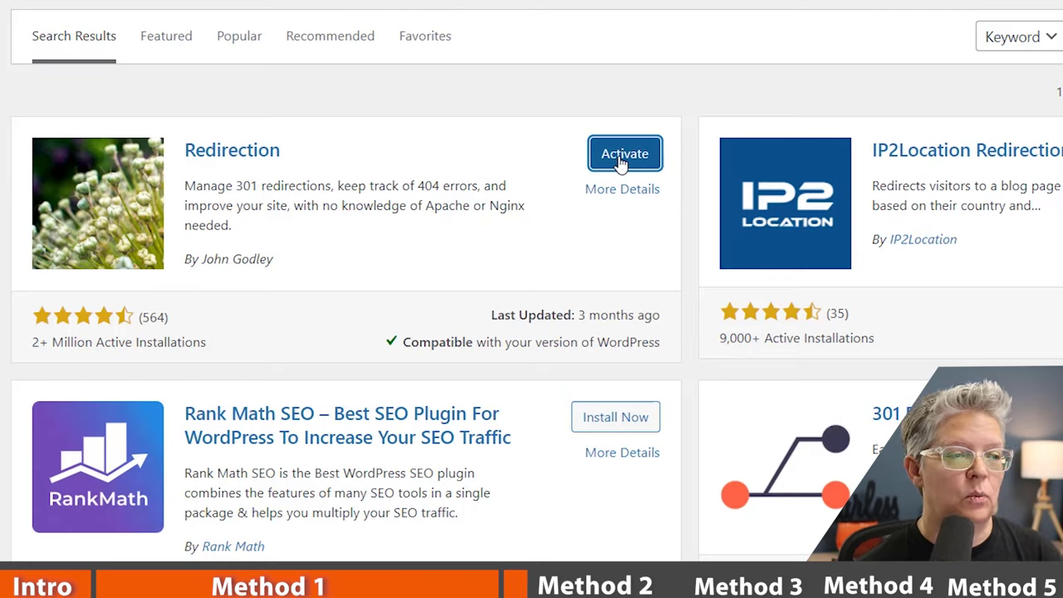
{"action": "left_click", "coordinate": [619, 159]}
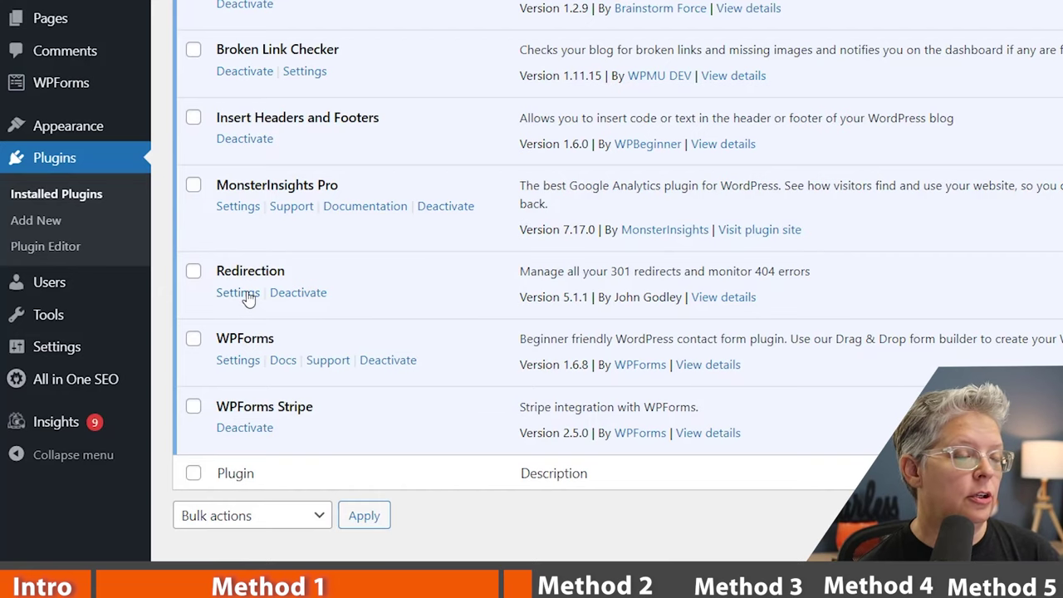
Step: Open the Redirection plugin's page and start its setup
{"action": "mouse_move", "coordinate": [63, 317]}
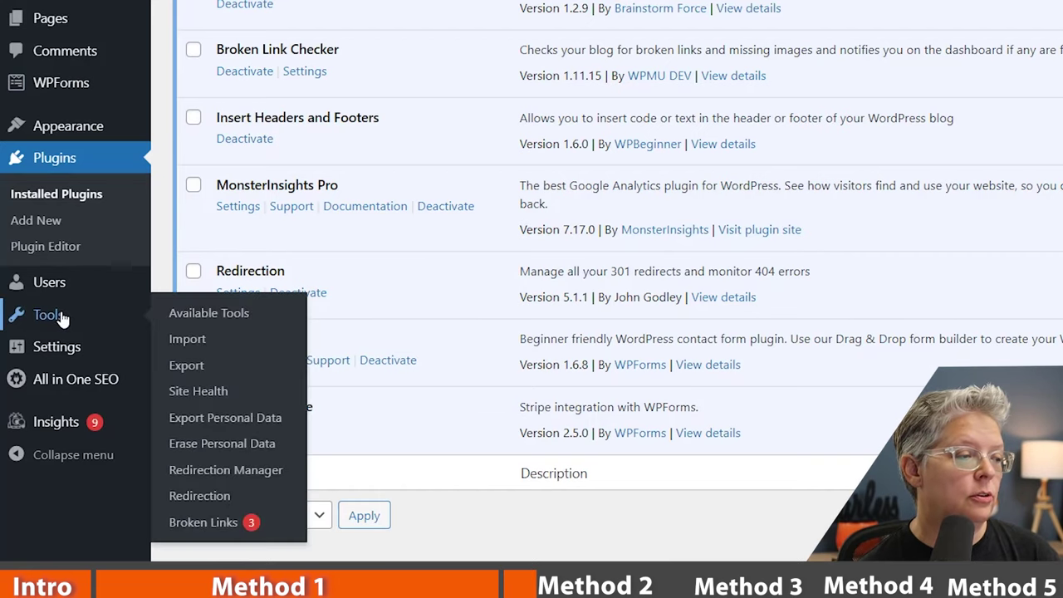
{"action": "left_click", "coordinate": [203, 500]}
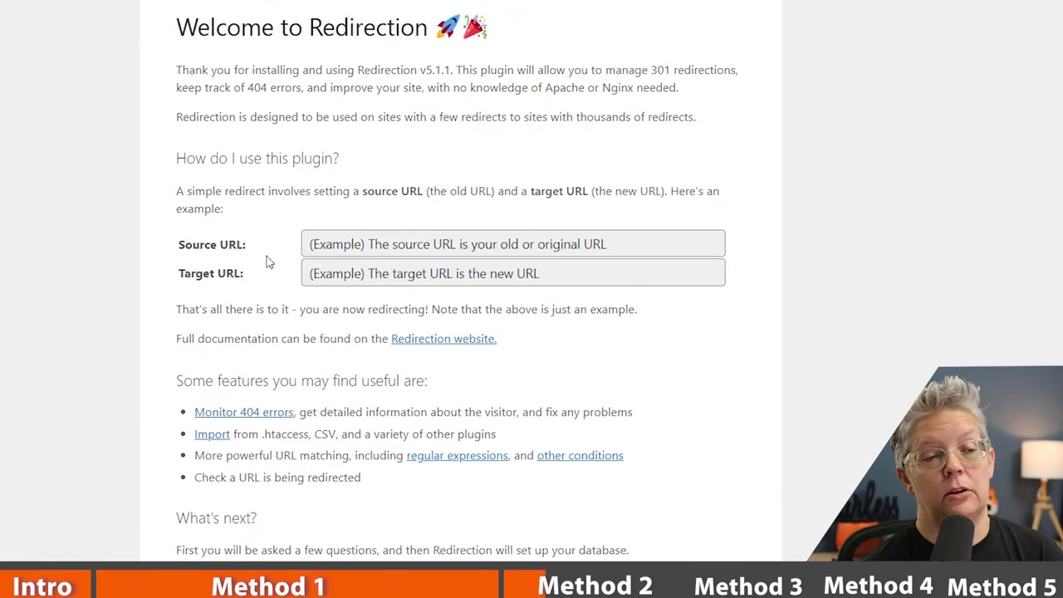
{"action": "scroll", "coordinate": [214, 508], "scroll_direction": "down", "scroll_amount": 2}
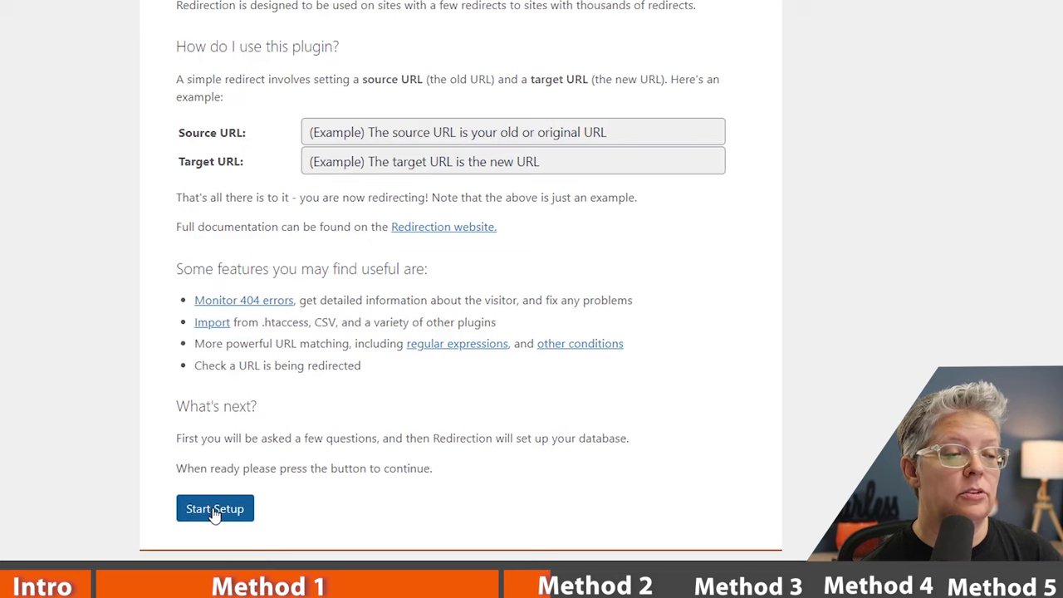
{"action": "left_click", "coordinate": [214, 508]}
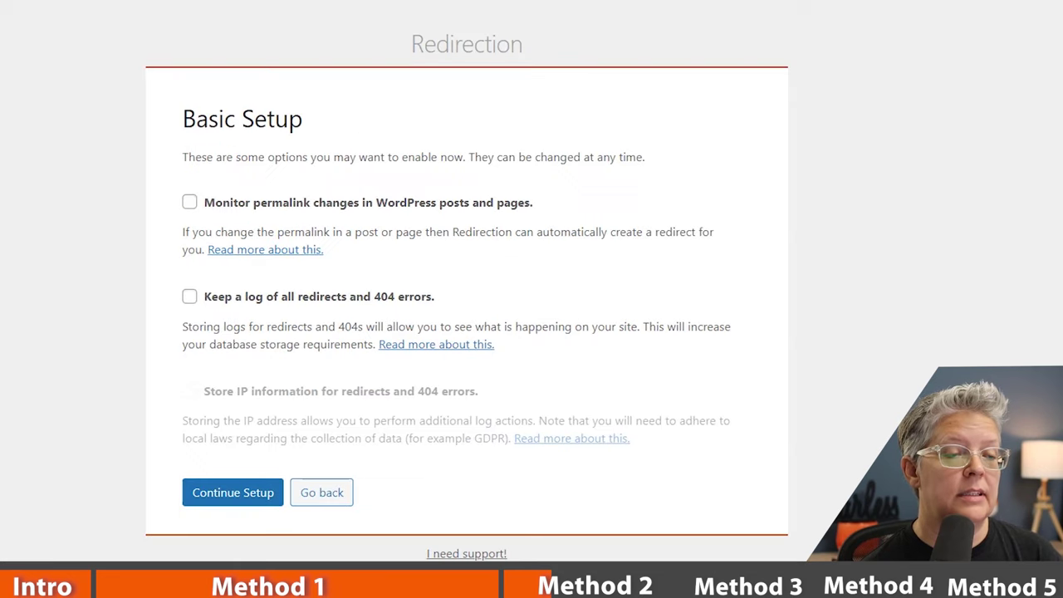
Step: Complete the setup with permalink monitoring, redirect and 404 logging, and IP storage enabled, importing the default WordPress "old slugs"
{"action": "left_click", "coordinate": [188, 203]}
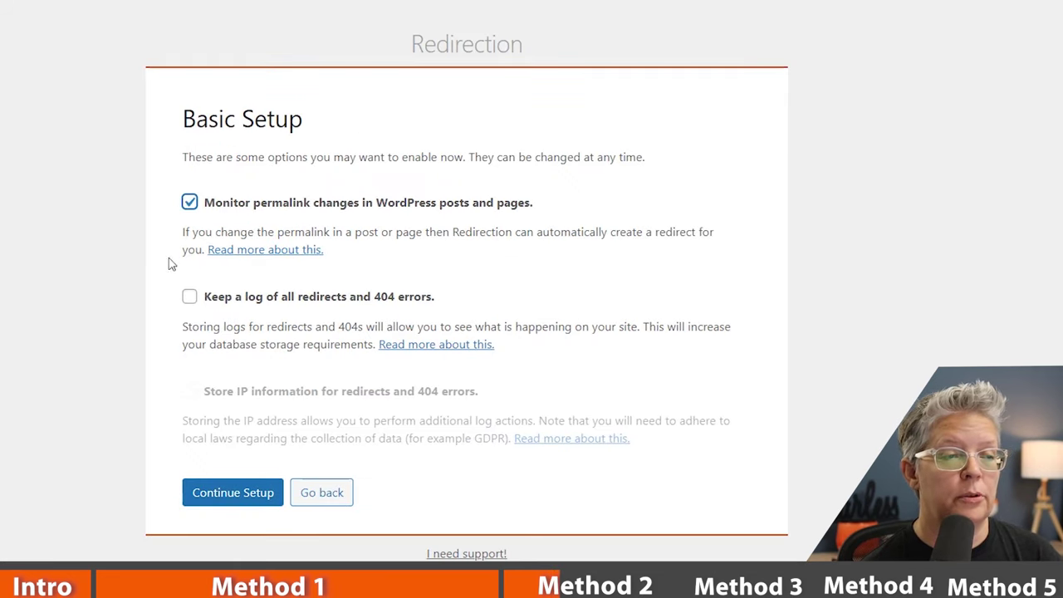
{"action": "left_click", "coordinate": [189, 296]}
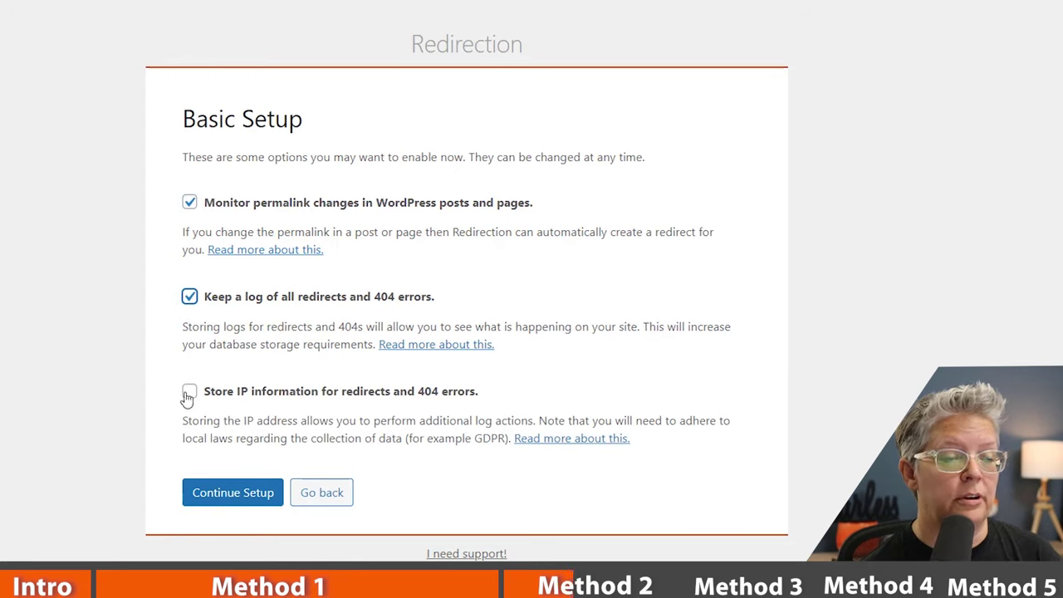
{"action": "left_click", "coordinate": [188, 392]}
{"action": "left_click", "coordinate": [226, 493]}
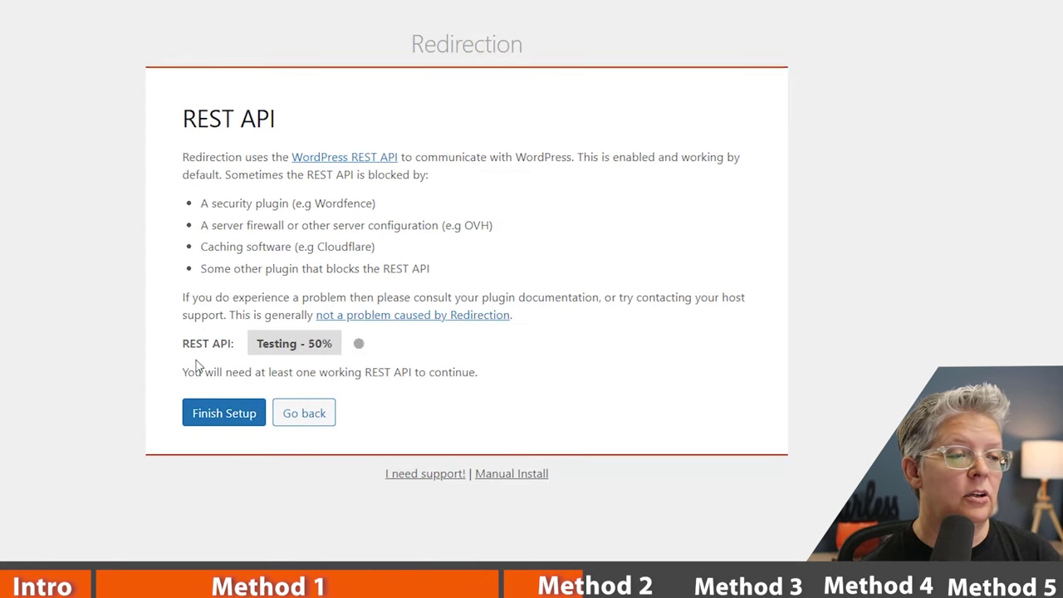
{"action": "left_click", "coordinate": [224, 413]}
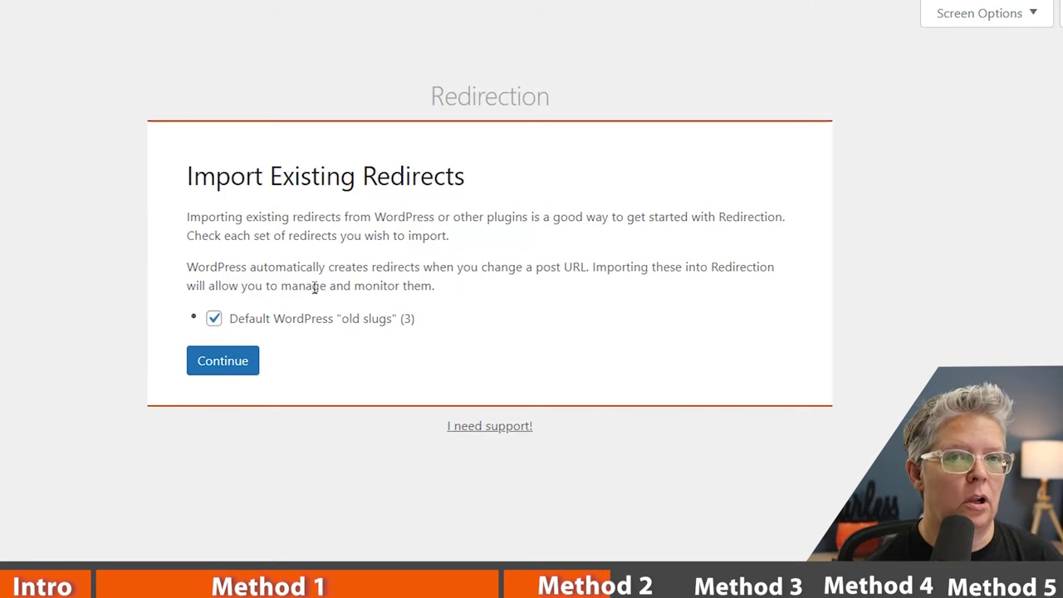
{"action": "left_click", "coordinate": [228, 362]}
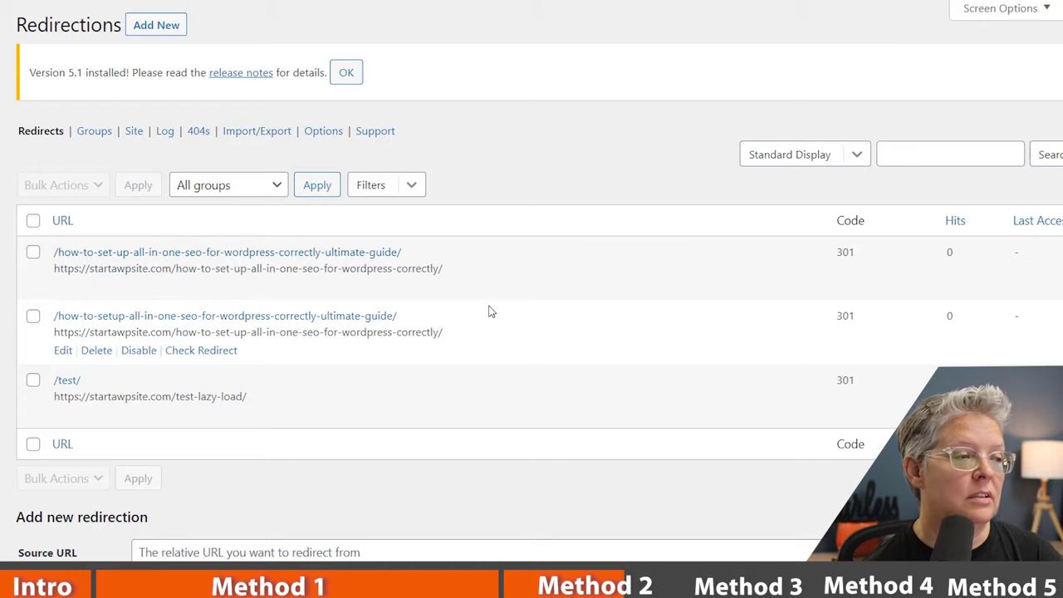
Step: Add a redirection from /test-lazy-load/ to /a-complete-guide-to-conversion-tracking-for-wordpress/ in the Redirections group, and check that redirect
{"action": "scroll", "coordinate": [490, 312], "scroll_direction": "down", "scroll_amount": 3}
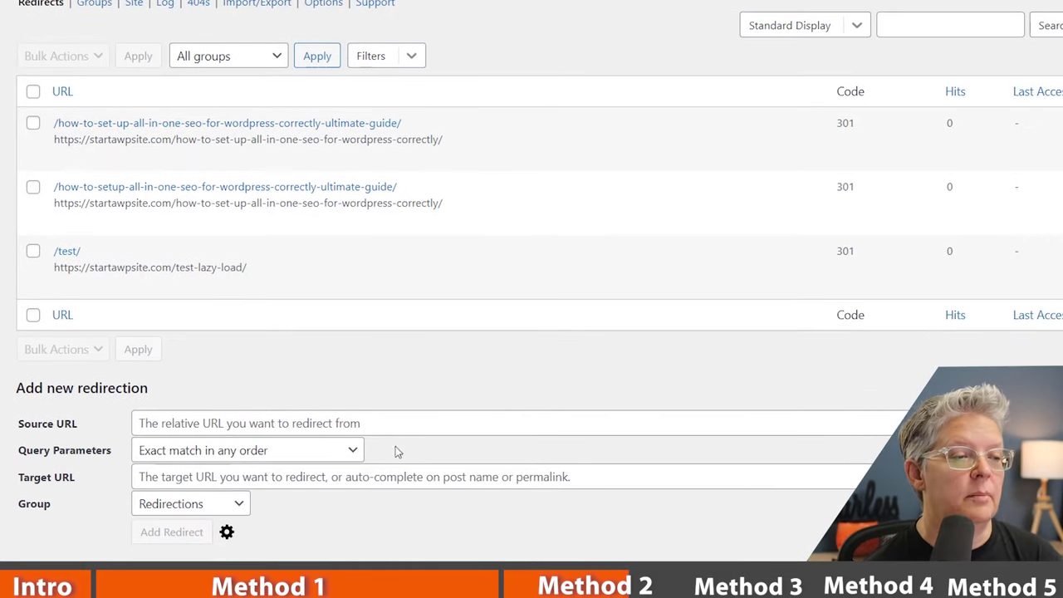
{"action": "left_click", "coordinate": [387, 424]}
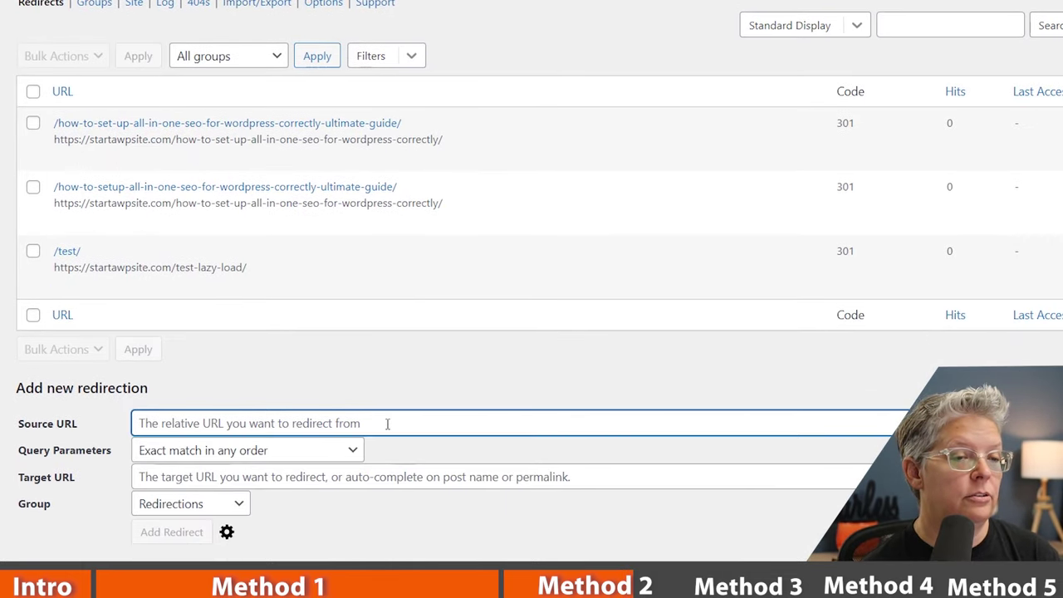
{"action": "type", "text": "/"}
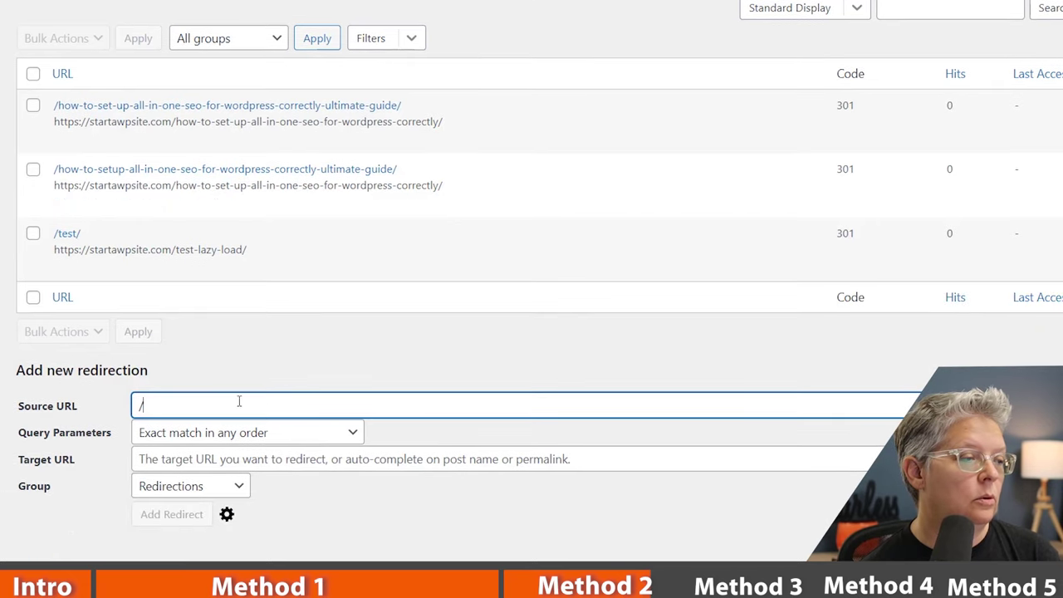
{"action": "type", "text": "test-lazy-load/"}
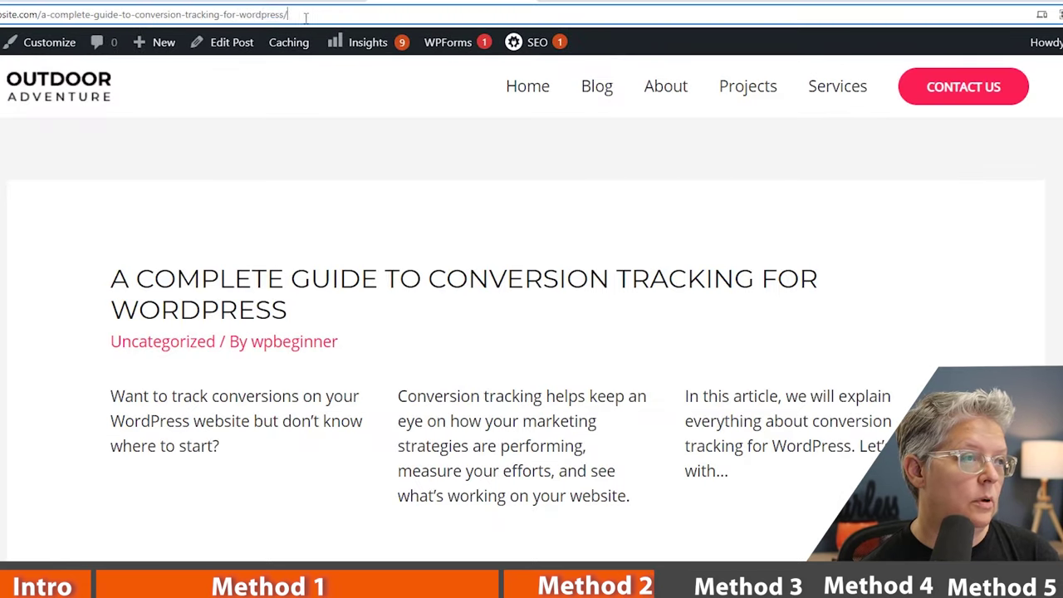
{"action": "left_click_drag", "start_coordinate": [288, 14], "coordinate": [84, 6]}
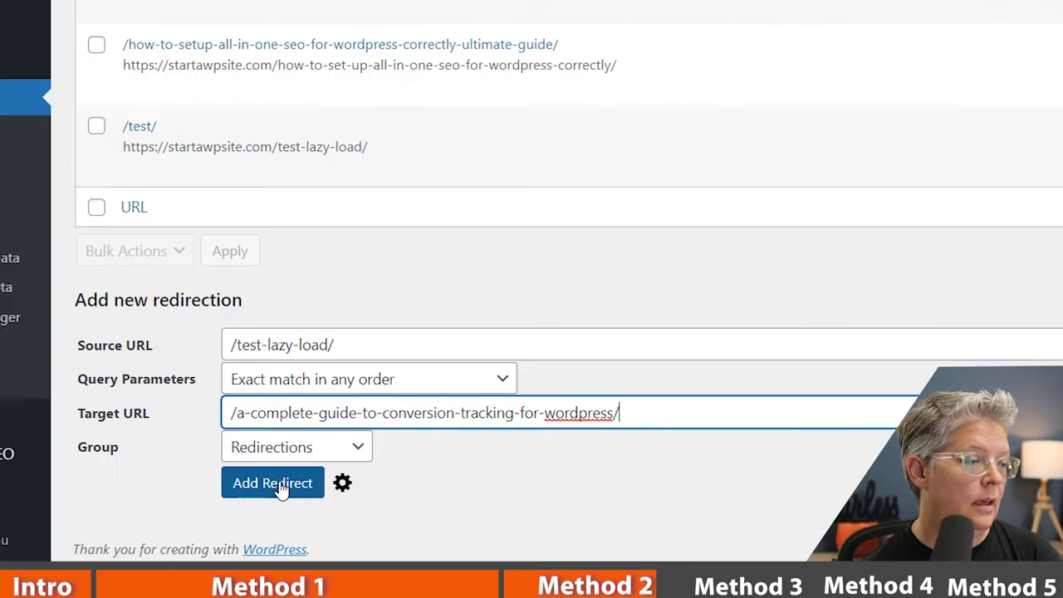
{"action": "left_click", "coordinate": [278, 484]}
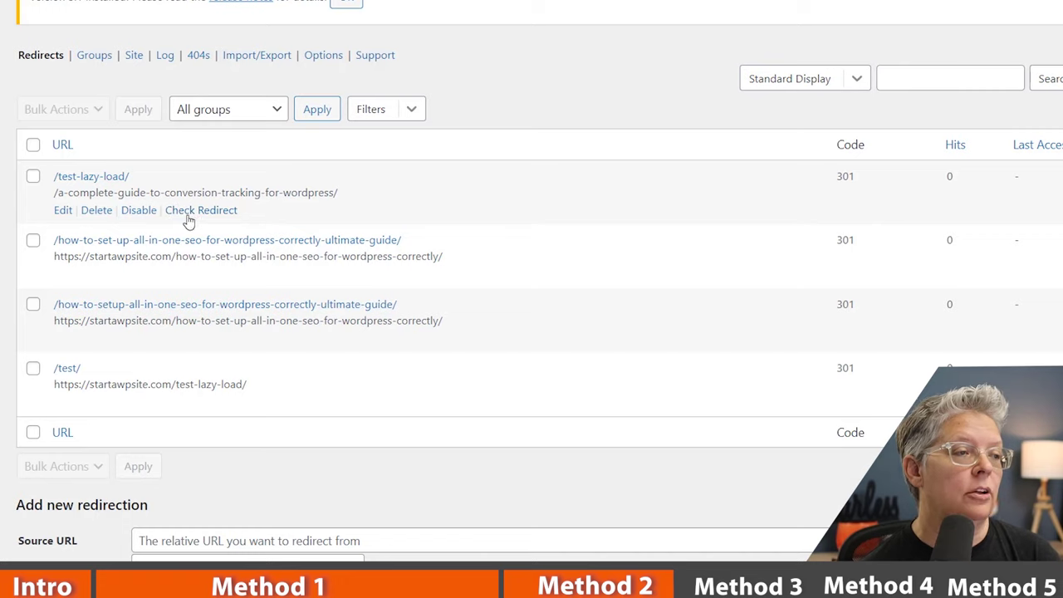
{"action": "left_click", "coordinate": [196, 213]}
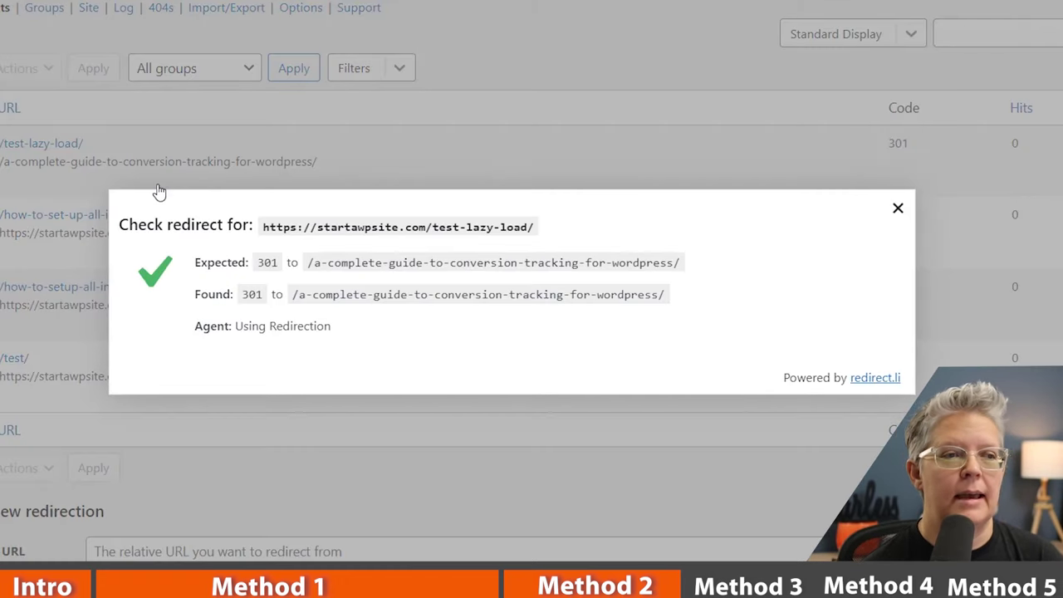
{"action": "left_click", "coordinate": [896, 208]}
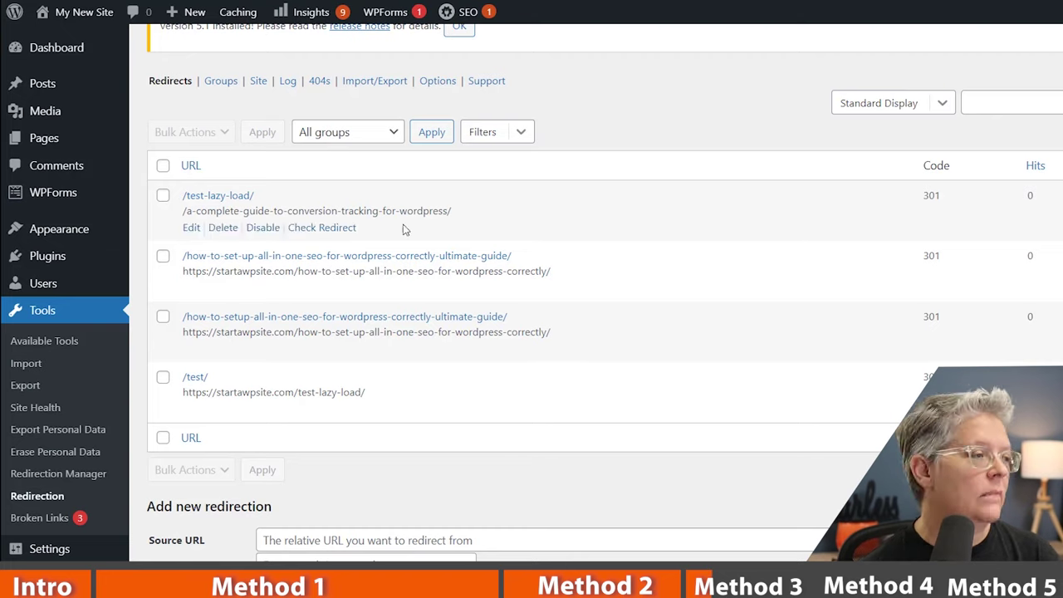
Step: Search the new plugins for "page links to" and install and activate the Page Links To plugin
{"action": "mouse_move", "coordinate": [69, 264]}
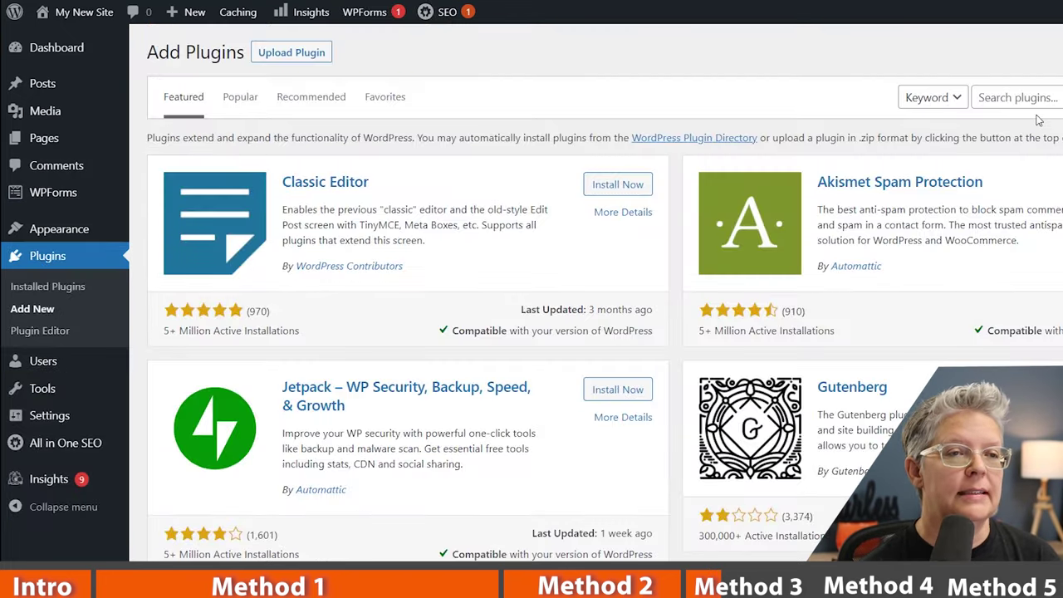
{"action": "left_click", "coordinate": [1038, 103]}
{"action": "type", "text": "page links t"}
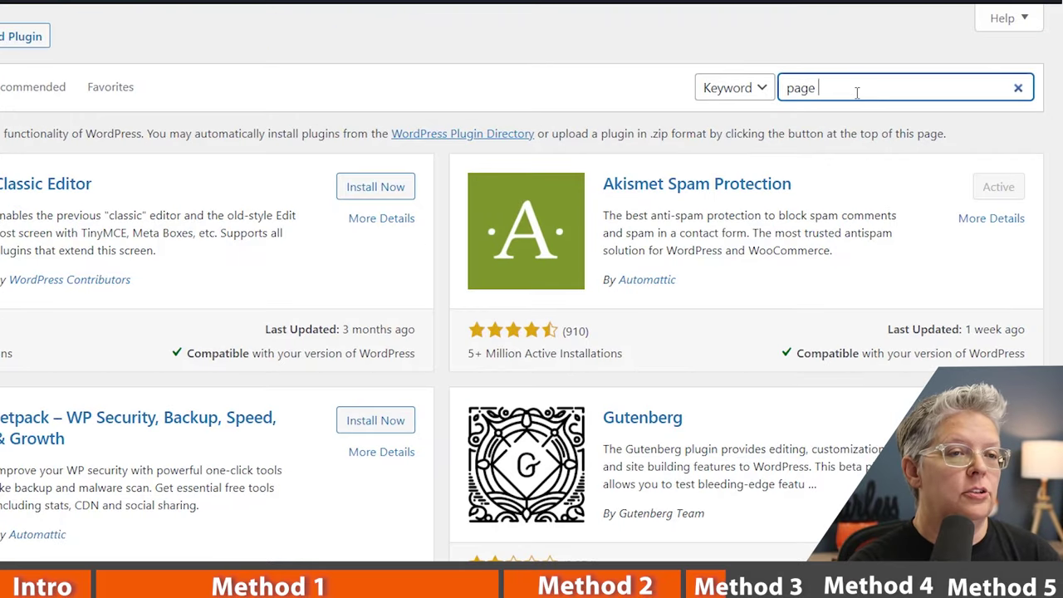
{"action": "type", "text": "o"}
{"action": "left_click", "coordinate": [572, 195]}
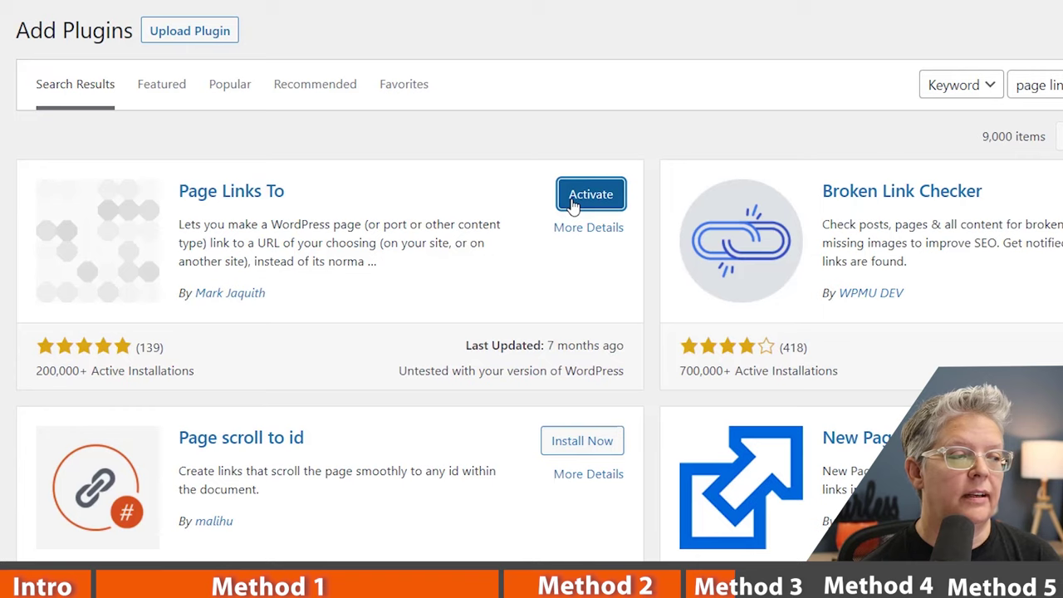
{"action": "left_click", "coordinate": [590, 194]}
Step: Open the "Welcome to the Gutenberg Editor" post for editing and expand its Page Links To settings
{"action": "mouse_move", "coordinate": [162, 89]}
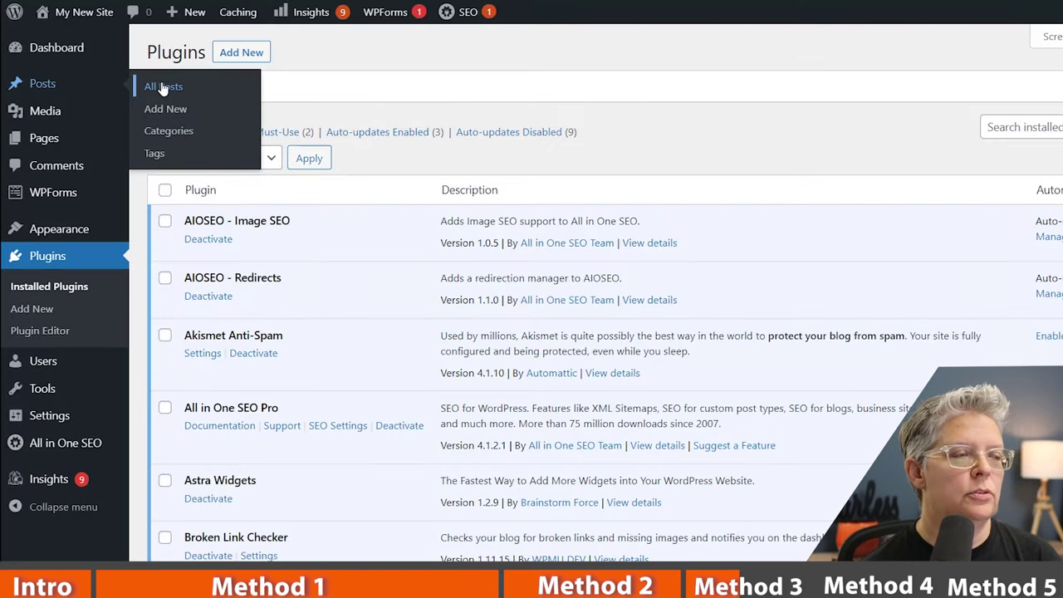
{"action": "left_click", "coordinate": [162, 89]}
{"action": "scroll", "coordinate": [384, 244], "scroll_direction": "down", "scroll_amount": 5}
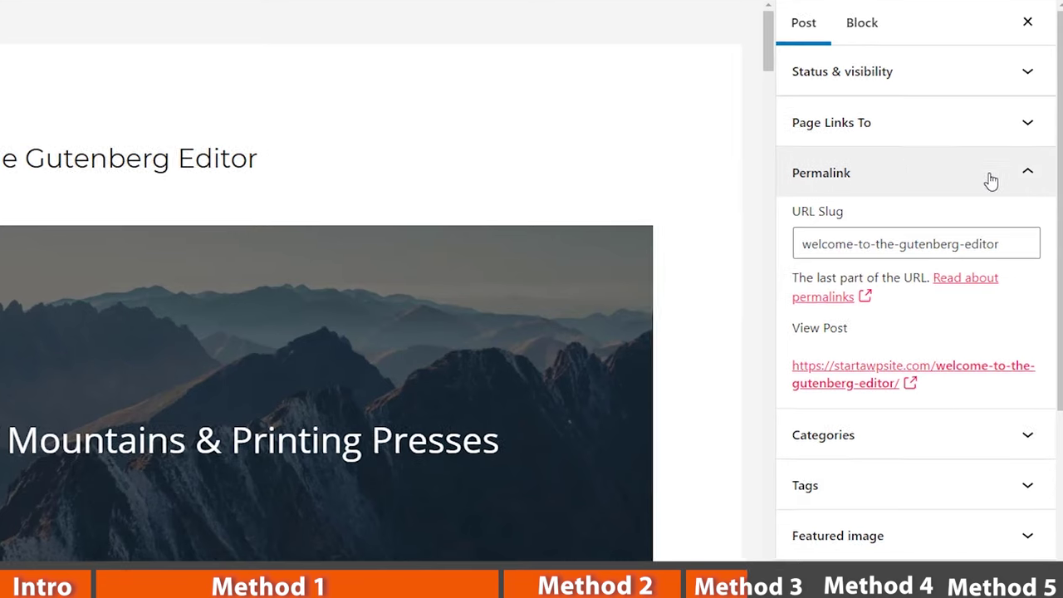
{"action": "left_click", "coordinate": [989, 177]}
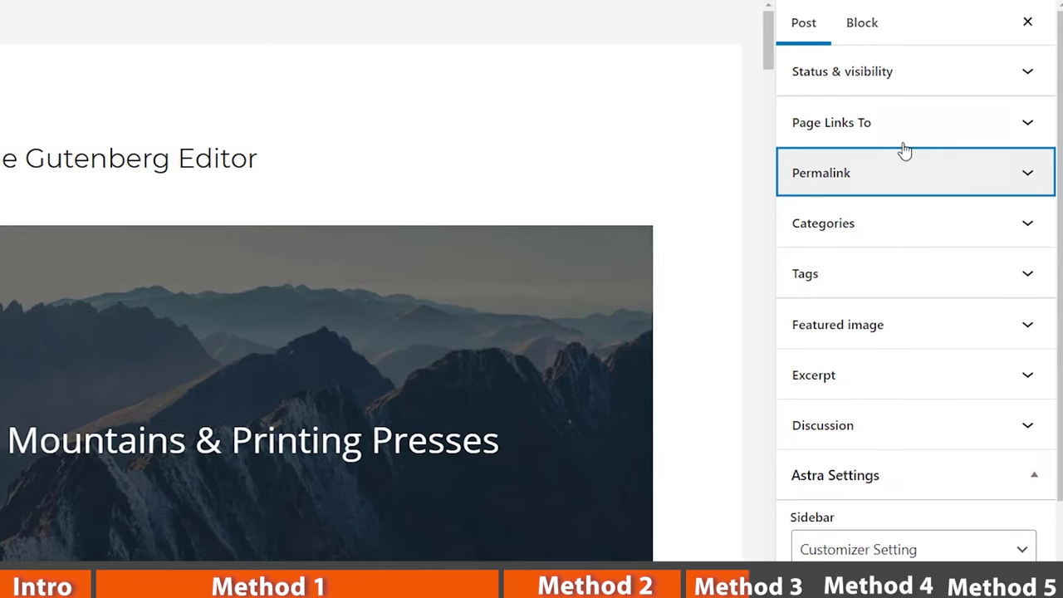
{"action": "left_click", "coordinate": [914, 129]}
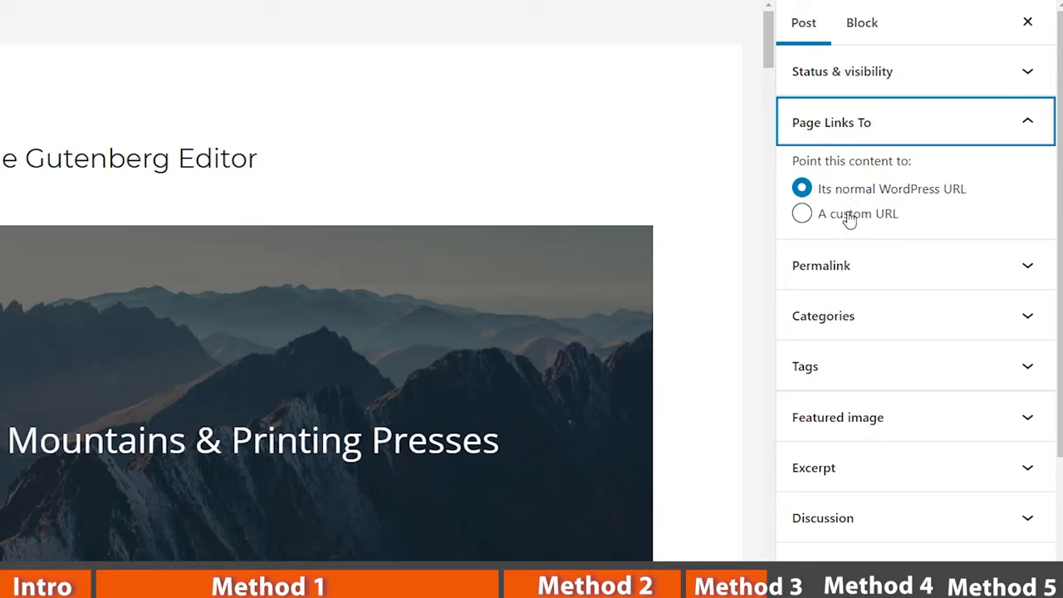
{"action": "left_click", "coordinate": [804, 217]}
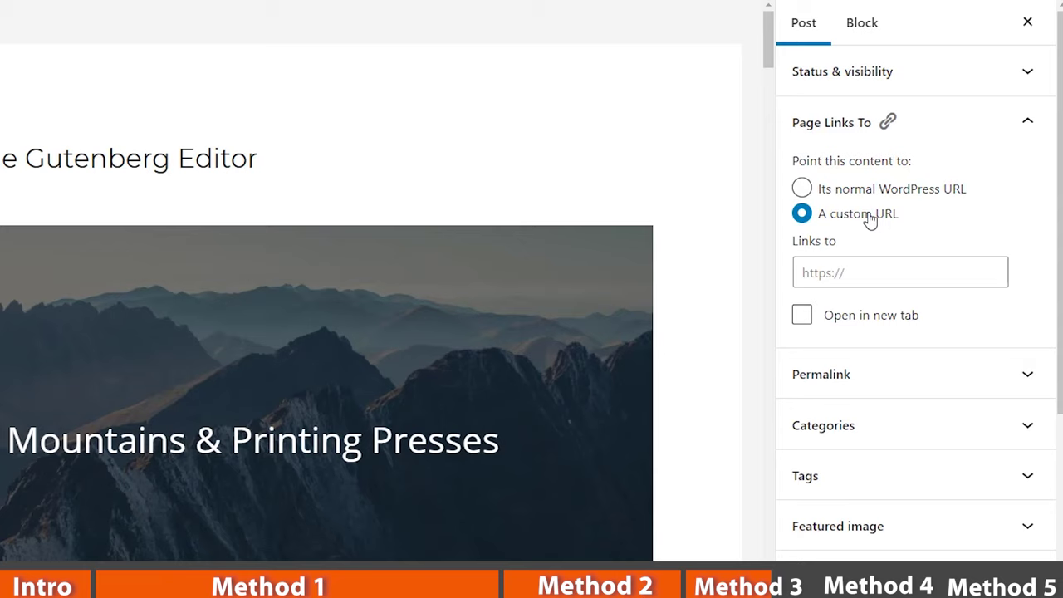
{"action": "left_click", "coordinate": [859, 275]}
{"action": "key", "text": "ctrl+v"}
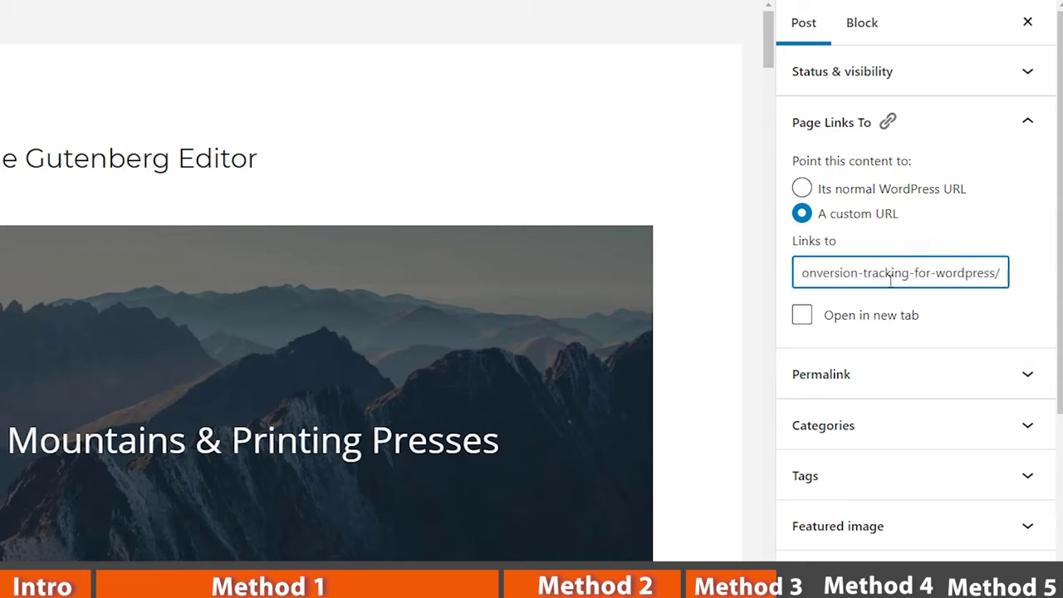
{"action": "left_click_drag", "start_coordinate": [864, 272], "coordinate": [775, 268]}
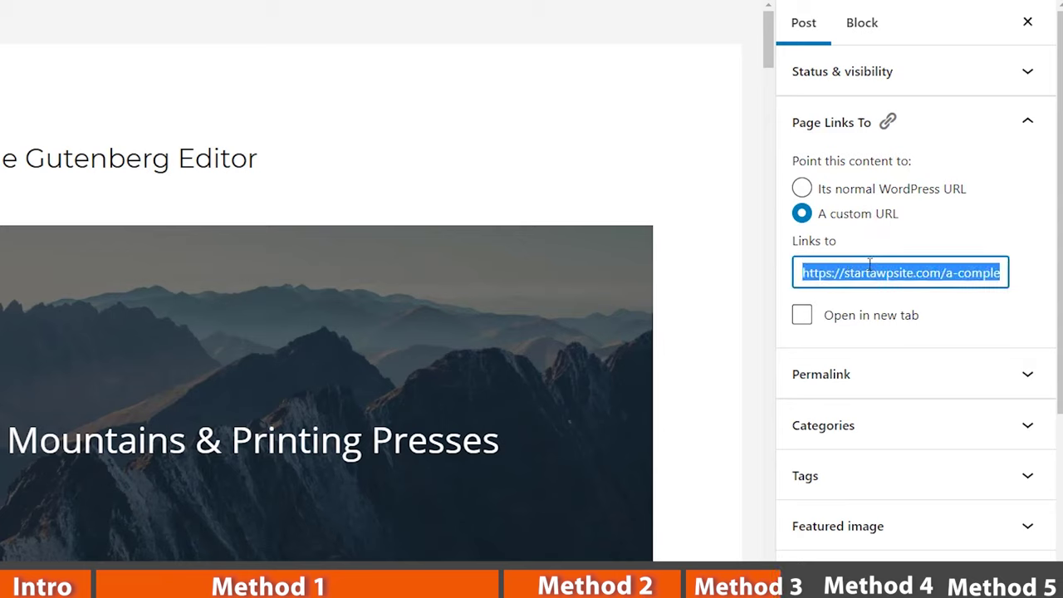
{"action": "left_click", "coordinate": [930, 274]}
{"action": "left_click", "coordinate": [802, 315]}
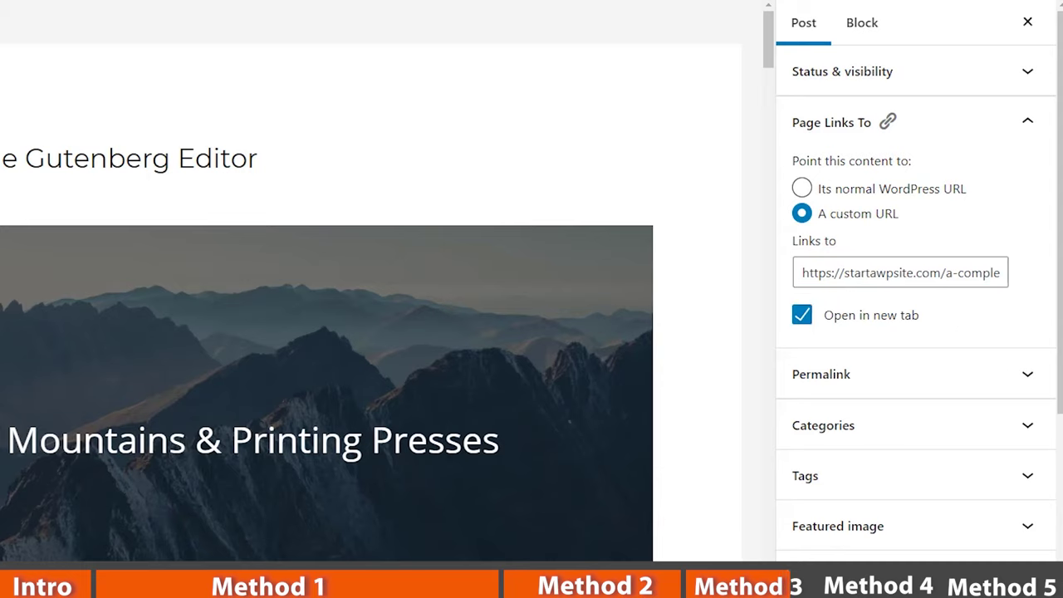
{"action": "left_click", "coordinate": [925, 376]}
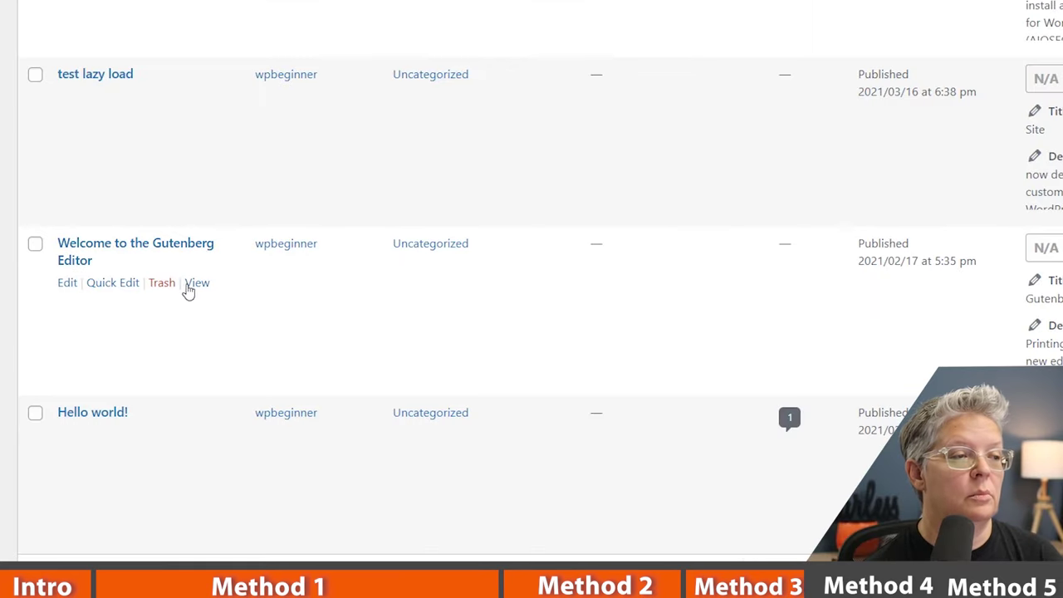
{"action": "left_click", "coordinate": [199, 285]}
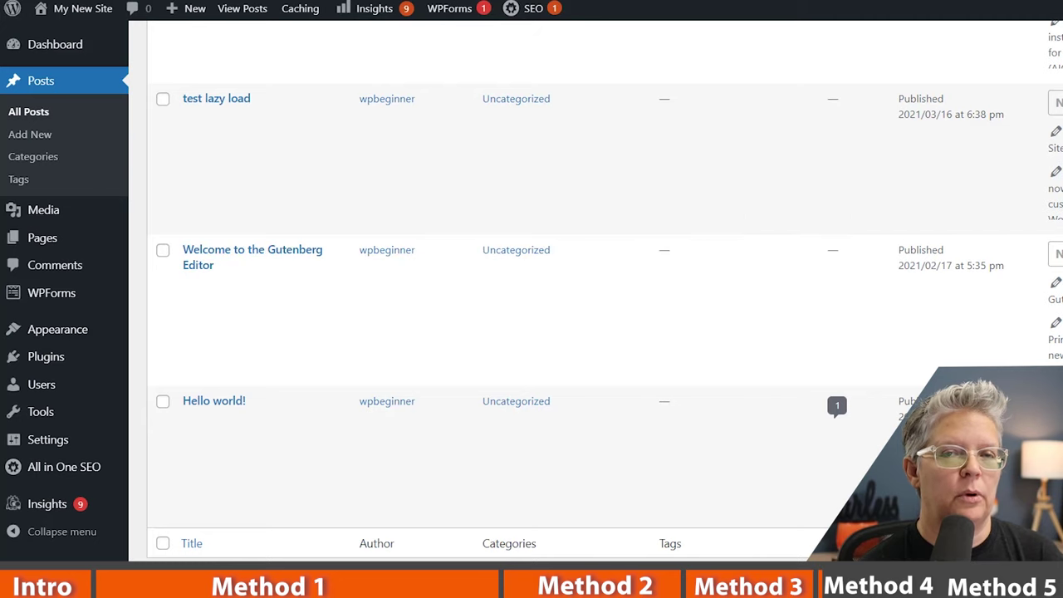
Step: Search the new plugins for "simple 301 redirect" and install and activate Simple 301 Redirects by BetterLinks
{"action": "scroll", "coordinate": [581, 290], "scroll_direction": "up", "scroll_amount": 5}
{"action": "mouse_move", "coordinate": [64, 360]}
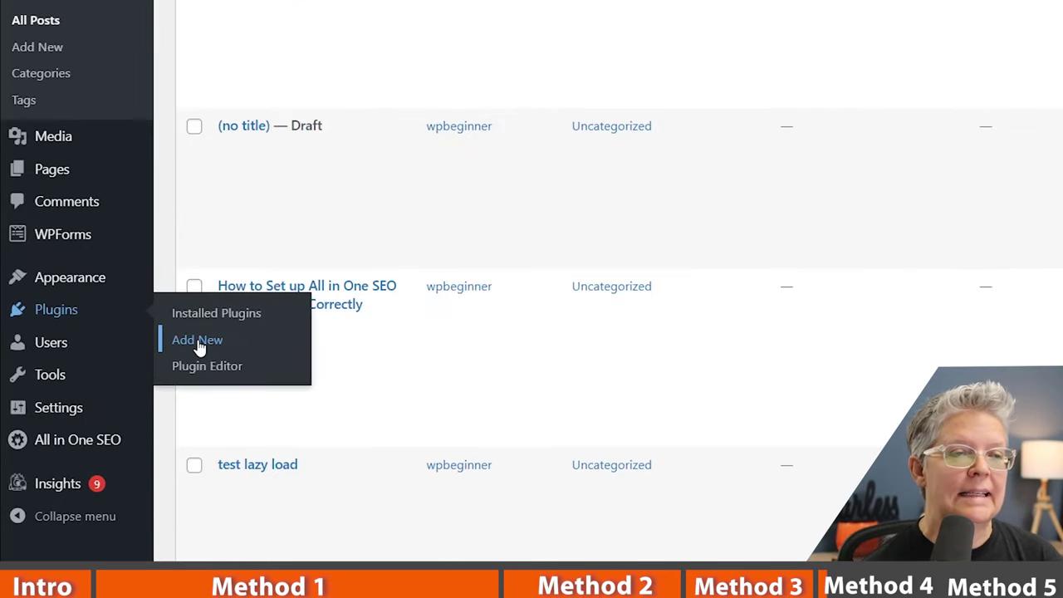
{"action": "left_click", "coordinate": [199, 347]}
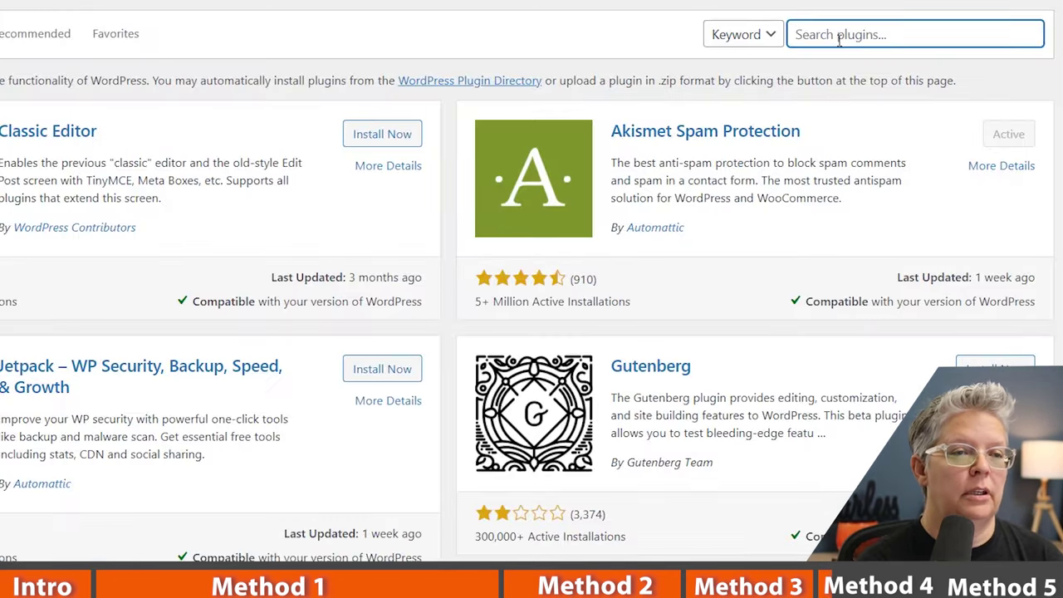
{"action": "type", "text": "simple 301 redirect"}
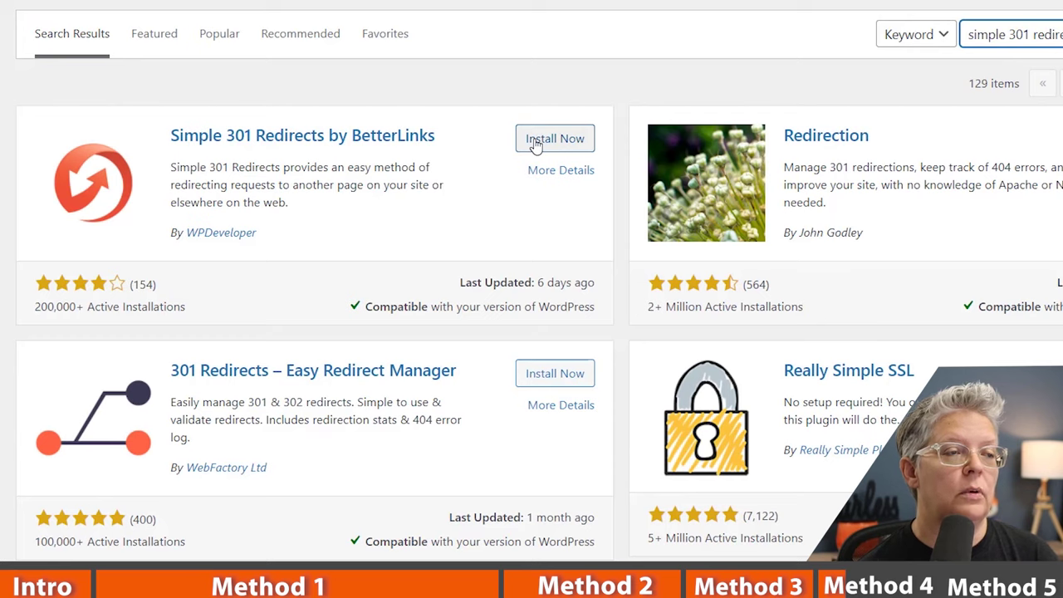
{"action": "left_click", "coordinate": [555, 139]}
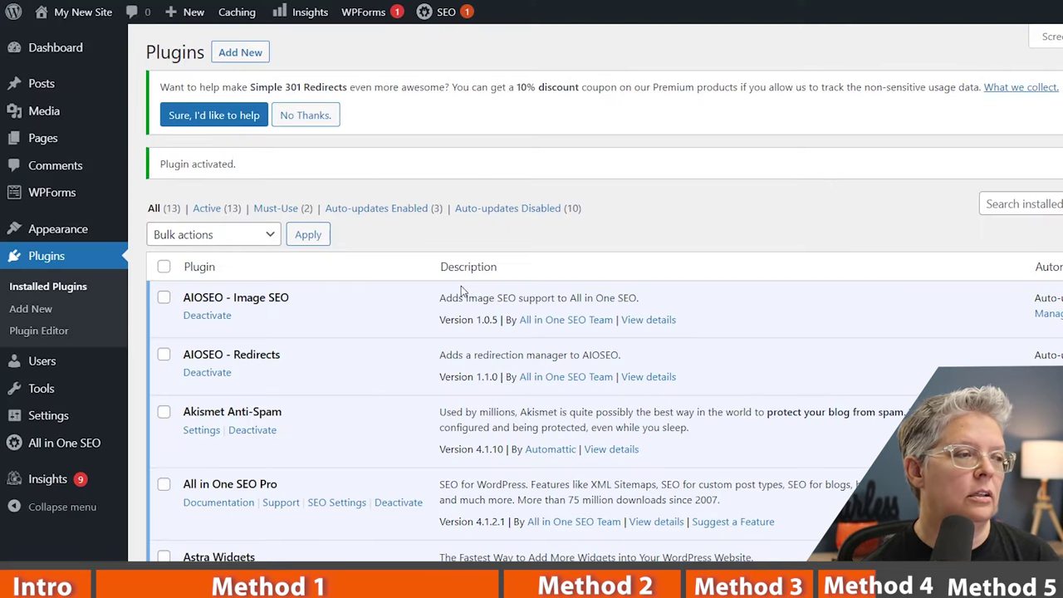
{"action": "scroll", "coordinate": [419, 292], "scroll_direction": "down", "scroll_amount": 2}
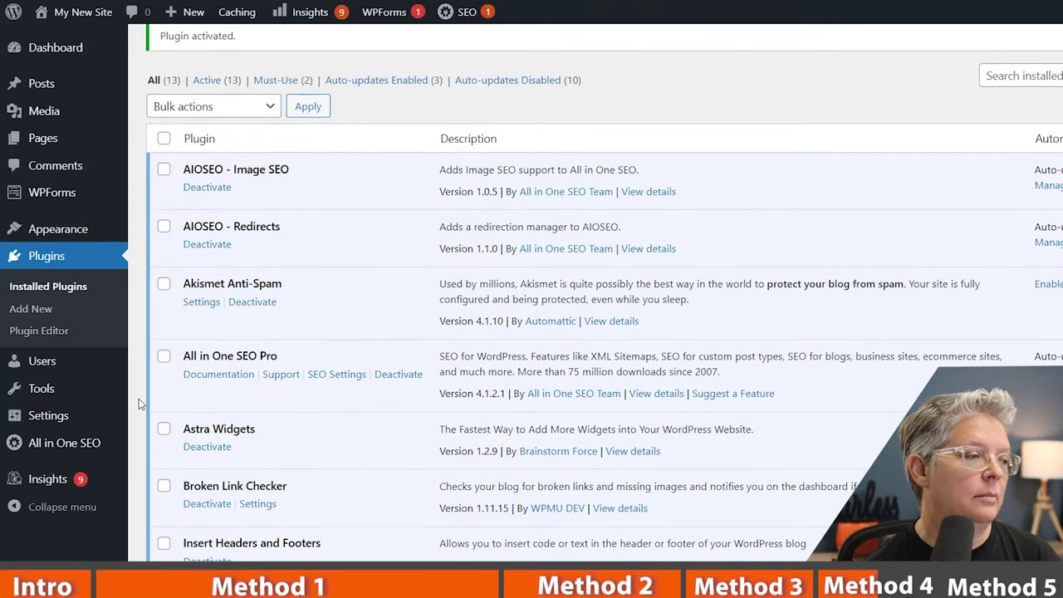
Step: In the 301 Redirects settings, add a redirect from /test-lazy-load/ to /a-complete-guide-to-conversion-tracking-for-wordpress/
{"action": "scroll", "coordinate": [139, 405], "scroll_direction": "down", "scroll_amount": 1}
{"action": "mouse_move", "coordinate": [83, 377]}
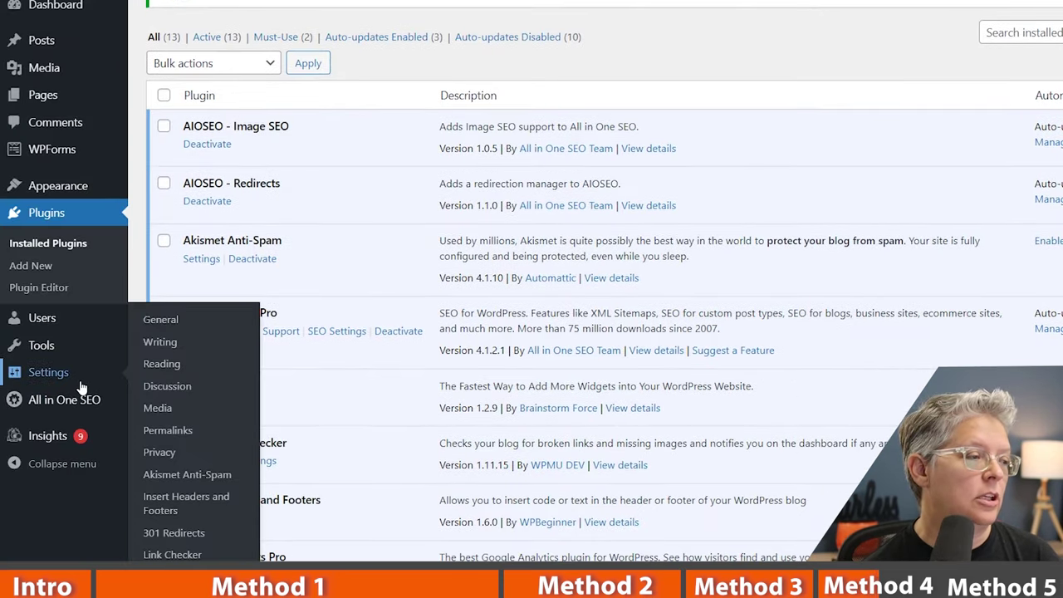
{"action": "left_click", "coordinate": [193, 535]}
{"action": "left_click", "coordinate": [96, 301]}
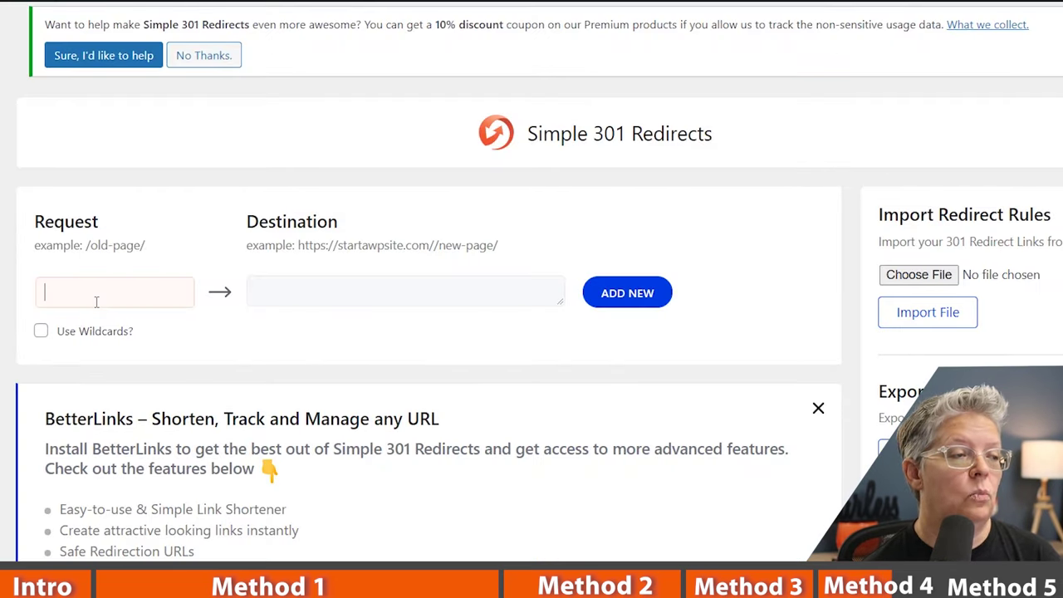
{"action": "left_click", "coordinate": [360, 288]}
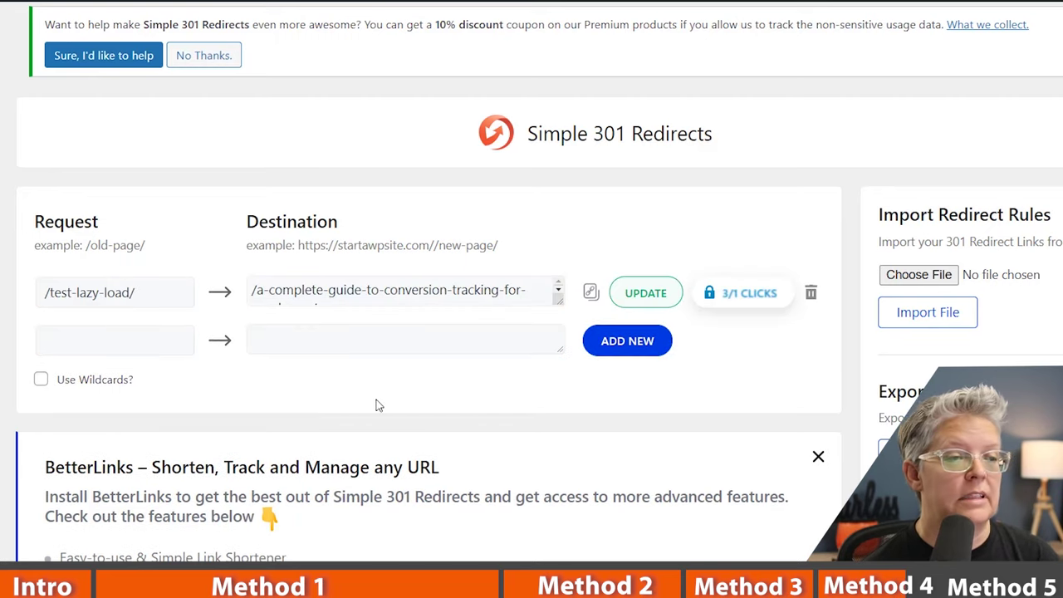
{"action": "scroll", "coordinate": [376, 402], "scroll_direction": "down", "scroll_amount": 2}
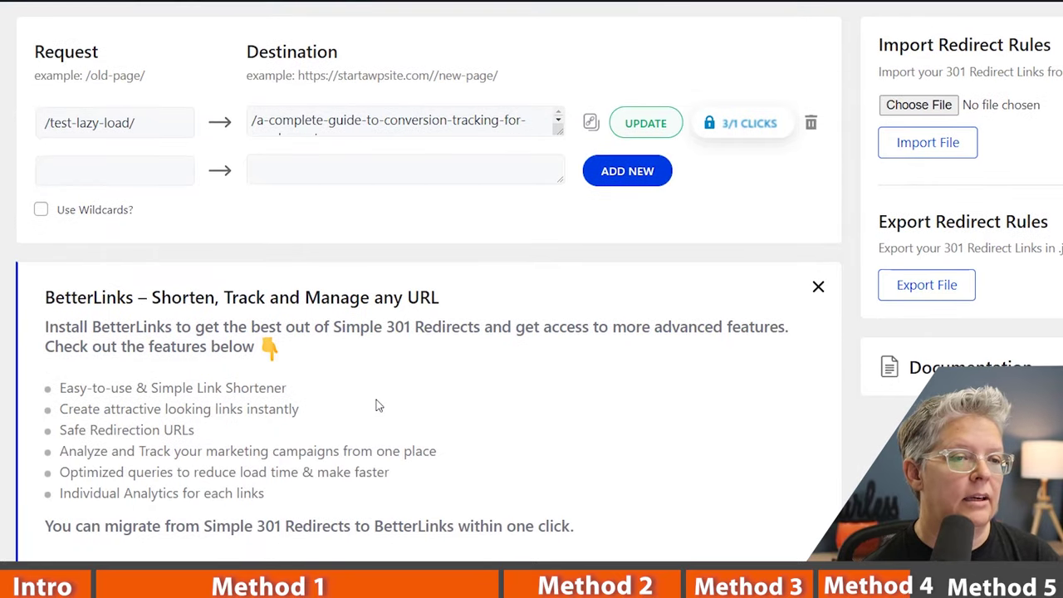
{"action": "scroll", "coordinate": [376, 401], "scroll_direction": "up", "scroll_amount": 2}
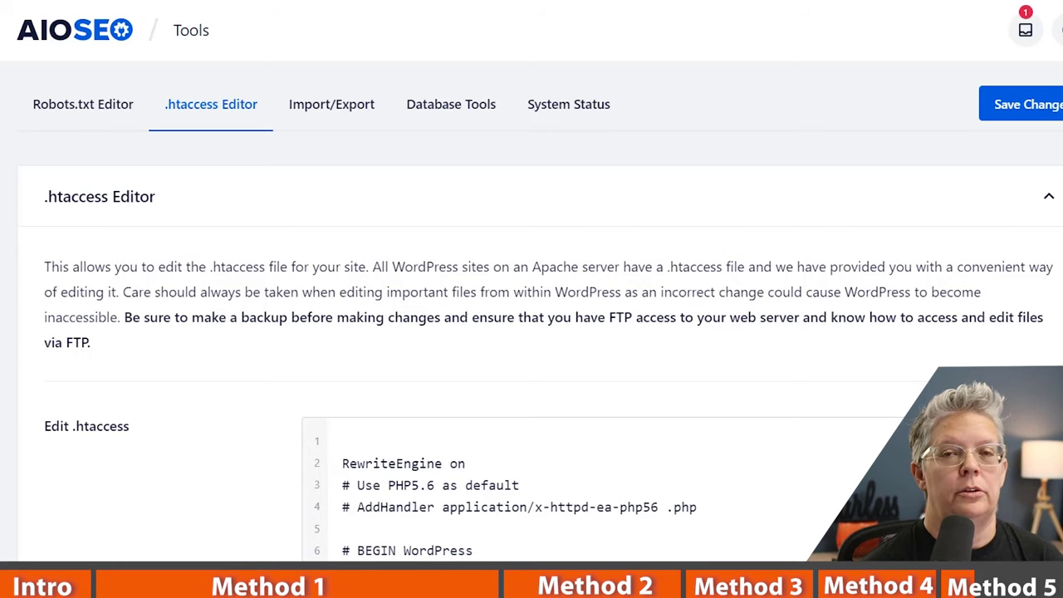
Step: Review the .htaccess file in All in One SEO's .htaccess Editor and place the cursor on the empty line at its end
{"action": "scroll", "coordinate": [164, 356], "scroll_direction": "down", "scroll_amount": 1}
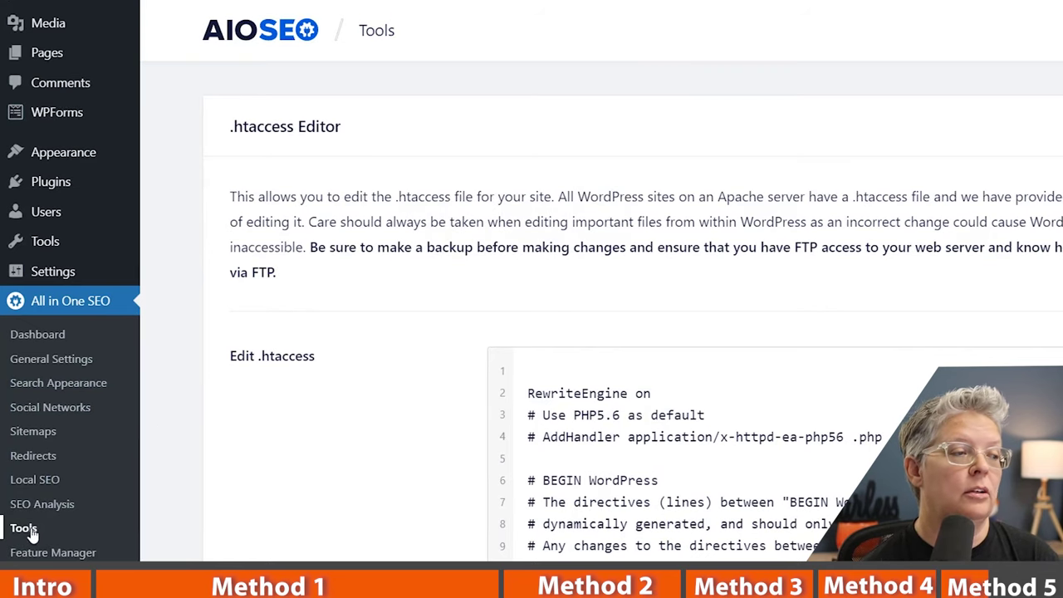
{"action": "scroll", "coordinate": [230, 406], "scroll_direction": "up", "scroll_amount": 1}
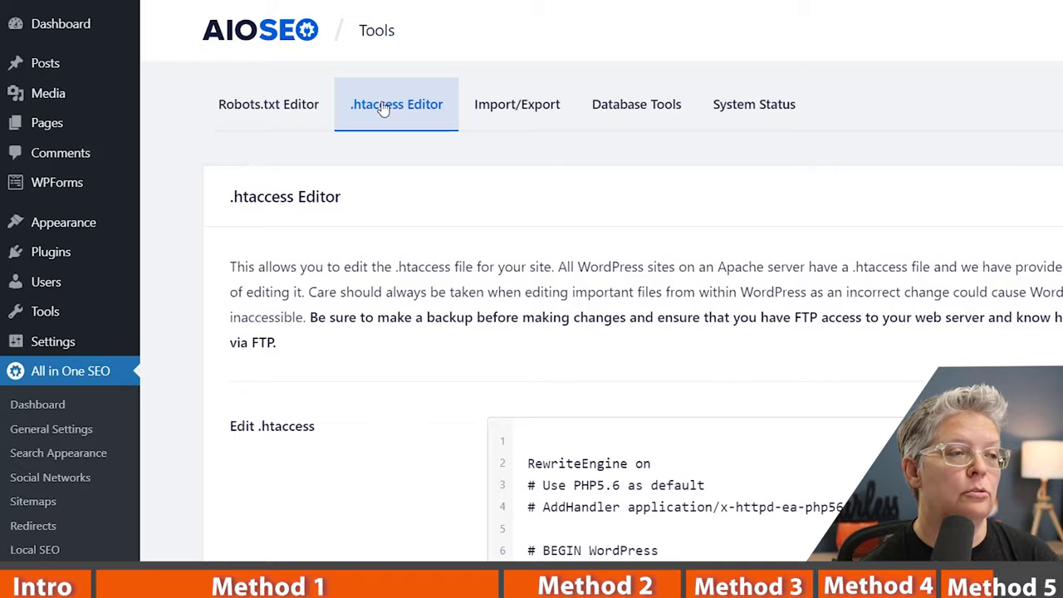
{"action": "scroll", "coordinate": [342, 247], "scroll_direction": "down", "scroll_amount": 10}
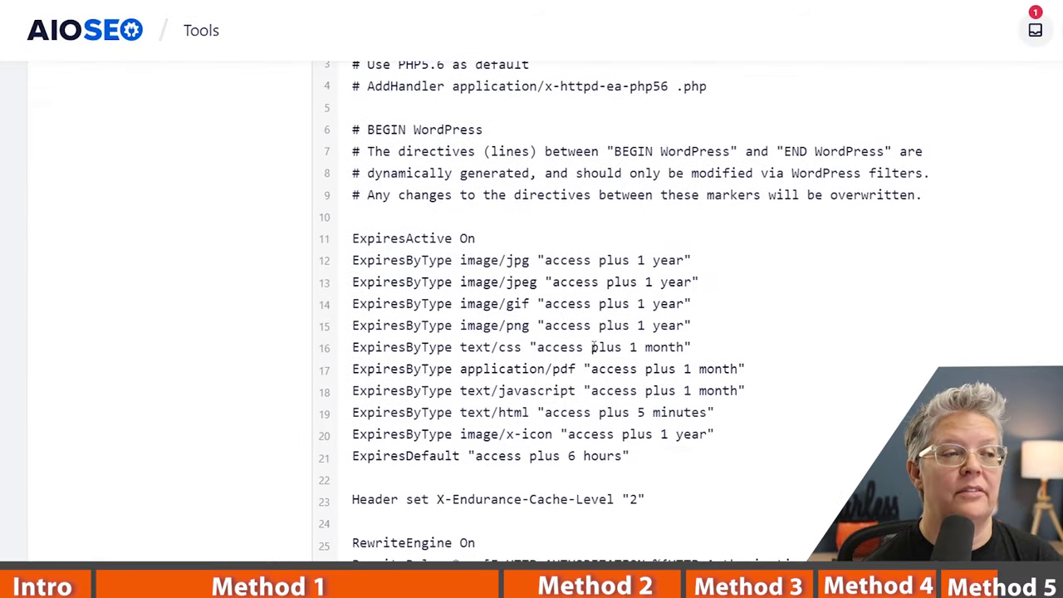
{"action": "left_click", "coordinate": [758, 498]}
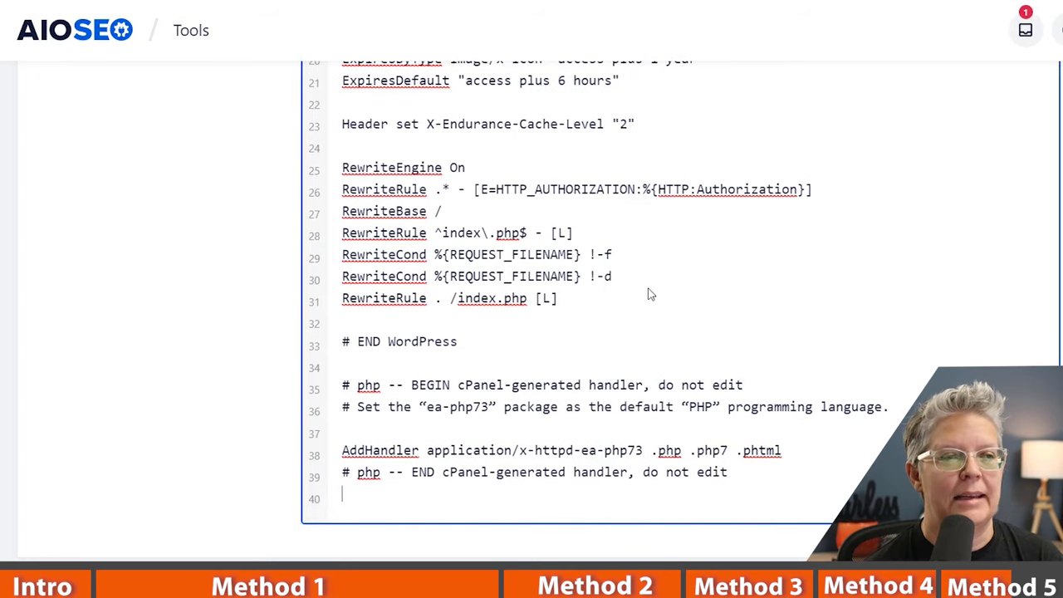
{"action": "scroll", "coordinate": [229, 274], "scroll_direction": "up", "scroll_amount": 10}
{"action": "scroll", "coordinate": [217, 269], "scroll_direction": "up", "scroll_amount": 2}
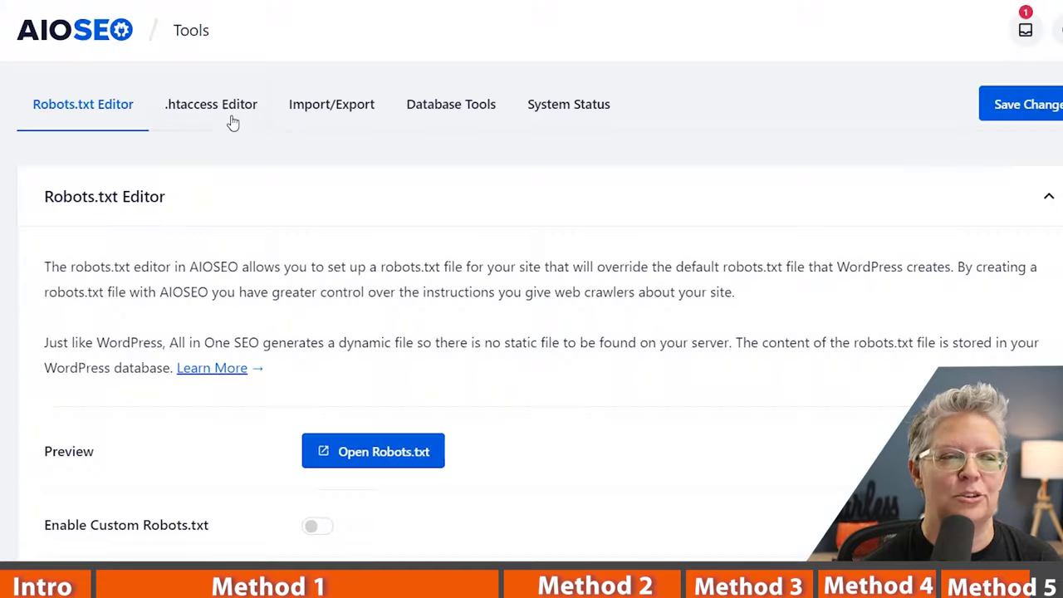
Step: Look over the Robots.txt Editor and return to the .htaccess Editor to examine the file's directives
{"action": "scroll", "coordinate": [208, 194], "scroll_direction": "down", "scroll_amount": 4}
{"action": "scroll", "coordinate": [200, 194], "scroll_direction": "up", "scroll_amount": 1}
{"action": "scroll", "coordinate": [197, 195], "scroll_direction": "up", "scroll_amount": 3}
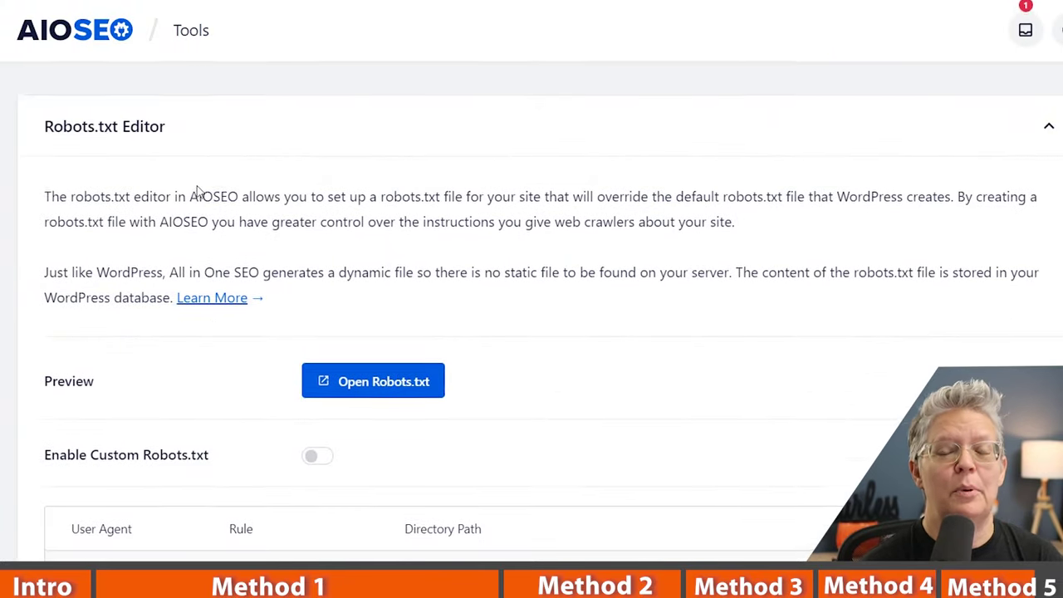
{"action": "left_click", "coordinate": [185, 112]}
{"action": "scroll", "coordinate": [110, 322], "scroll_direction": "down", "scroll_amount": 3}
{"action": "scroll", "coordinate": [108, 321], "scroll_direction": "down", "scroll_amount": 3}
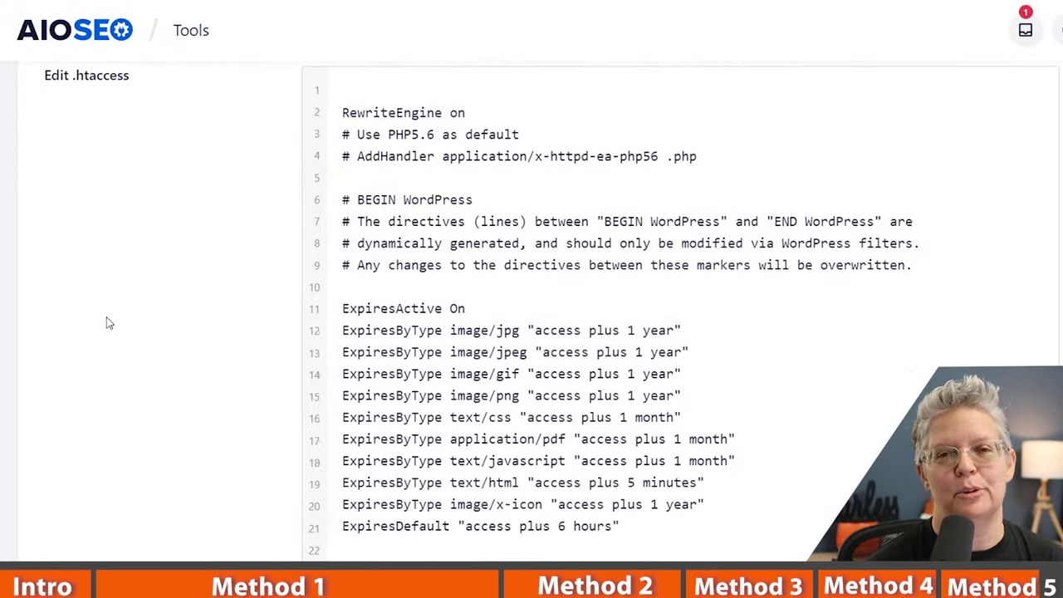
{"action": "scroll", "coordinate": [121, 312], "scroll_direction": "down", "scroll_amount": 2}
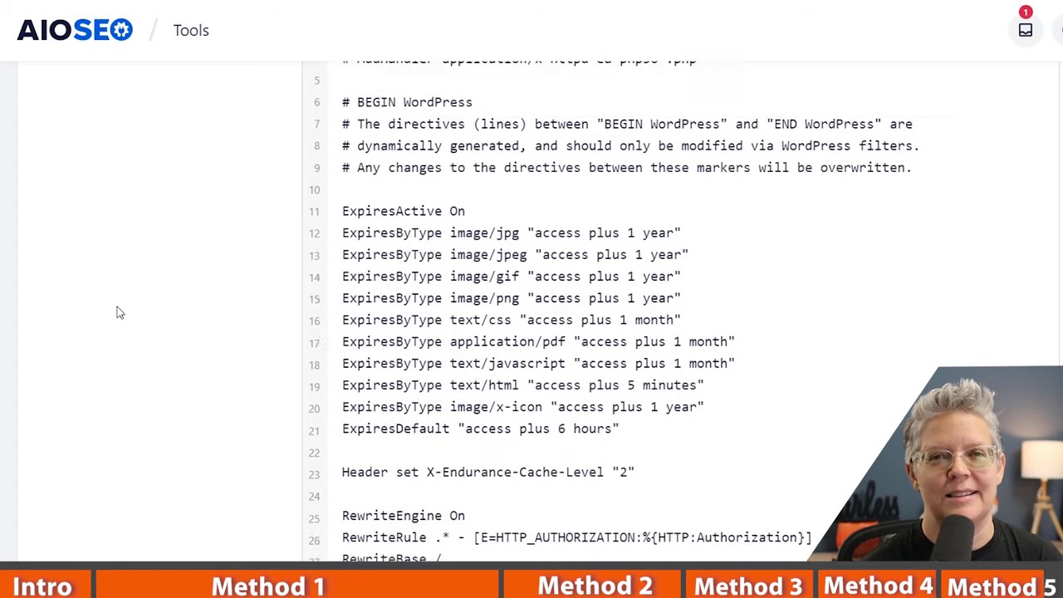